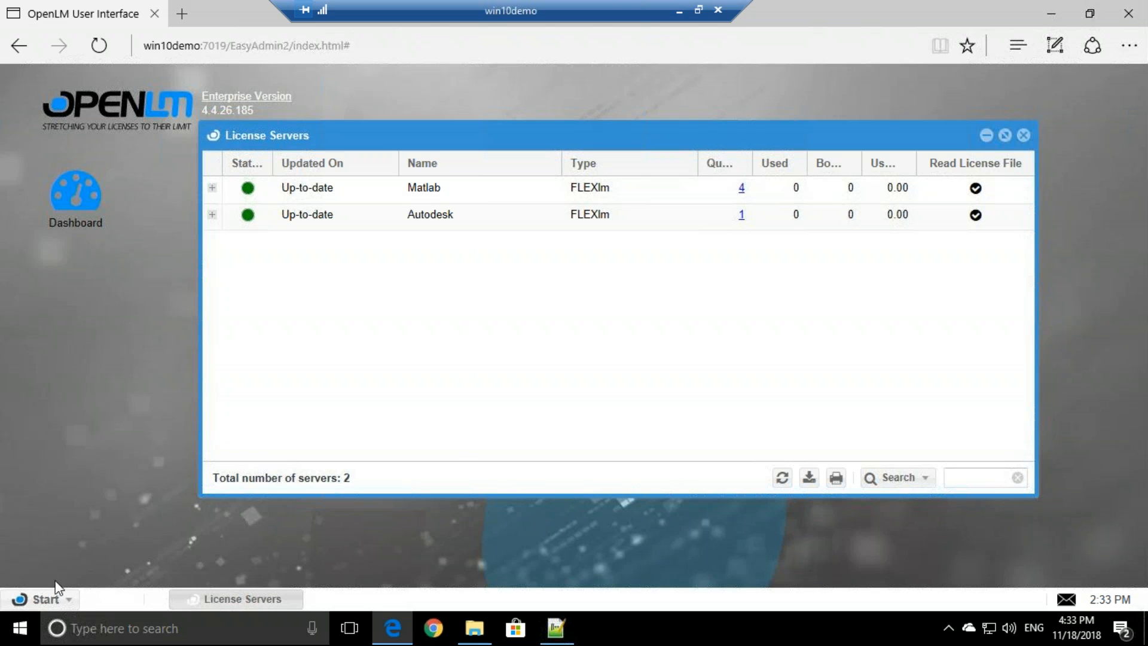
- Open Administration from the OpenLM User entry in the Start menu
left_click(46, 599)
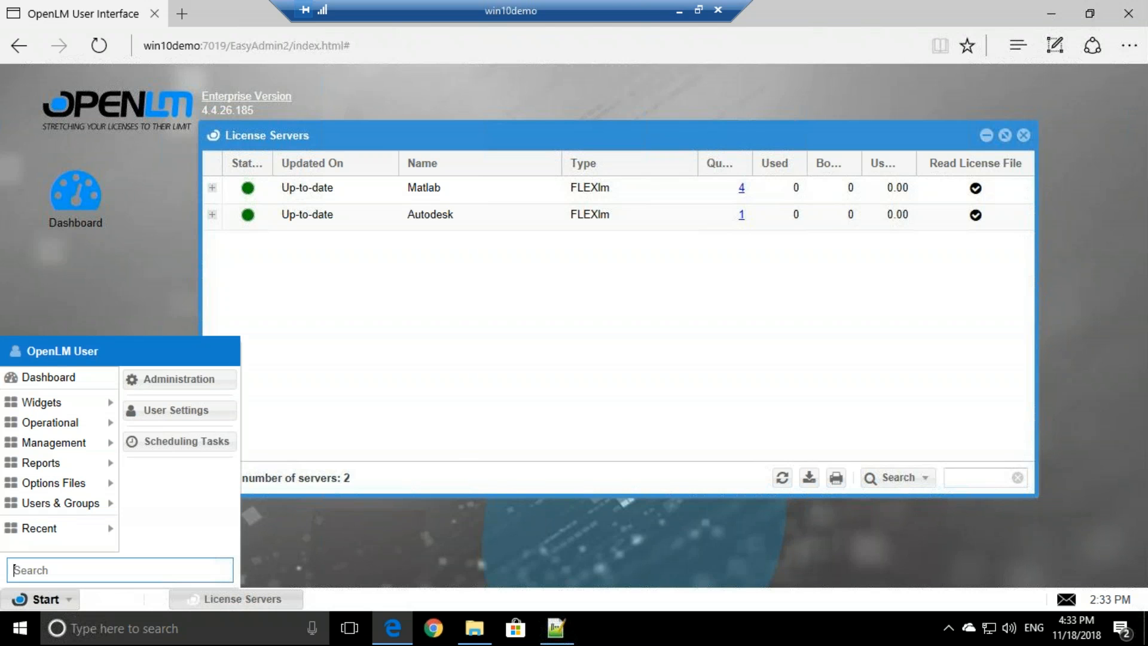
left_click(226, 385)
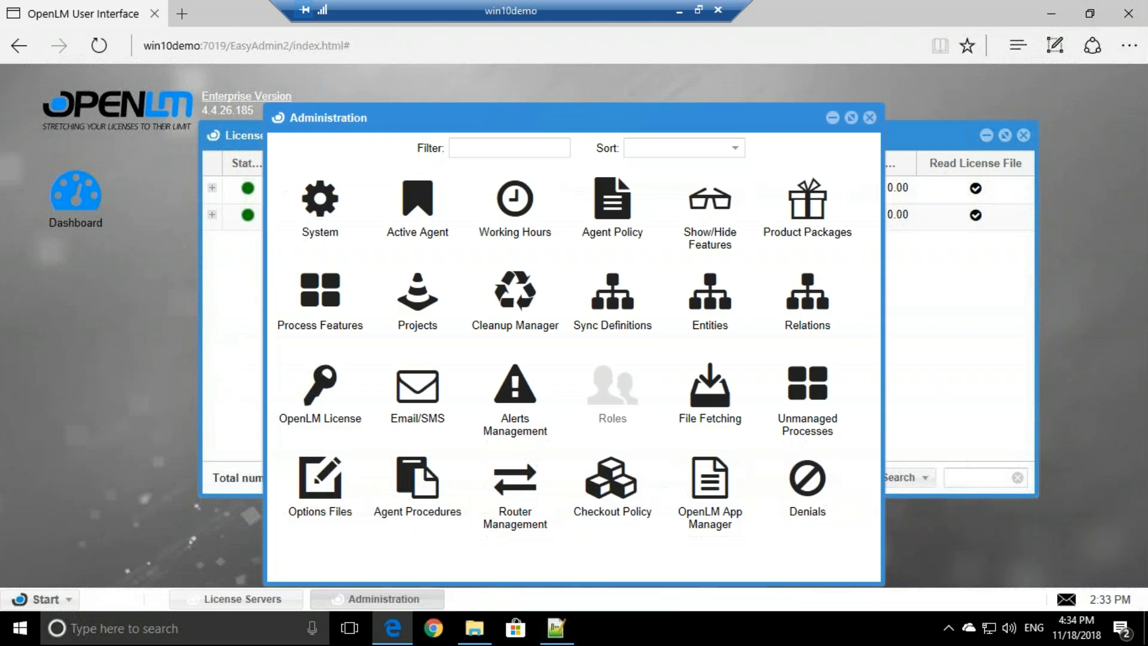
- In Alerts Management, add a rule named 'Rule 1' with Alert severity and save it
left_click(551, 407)
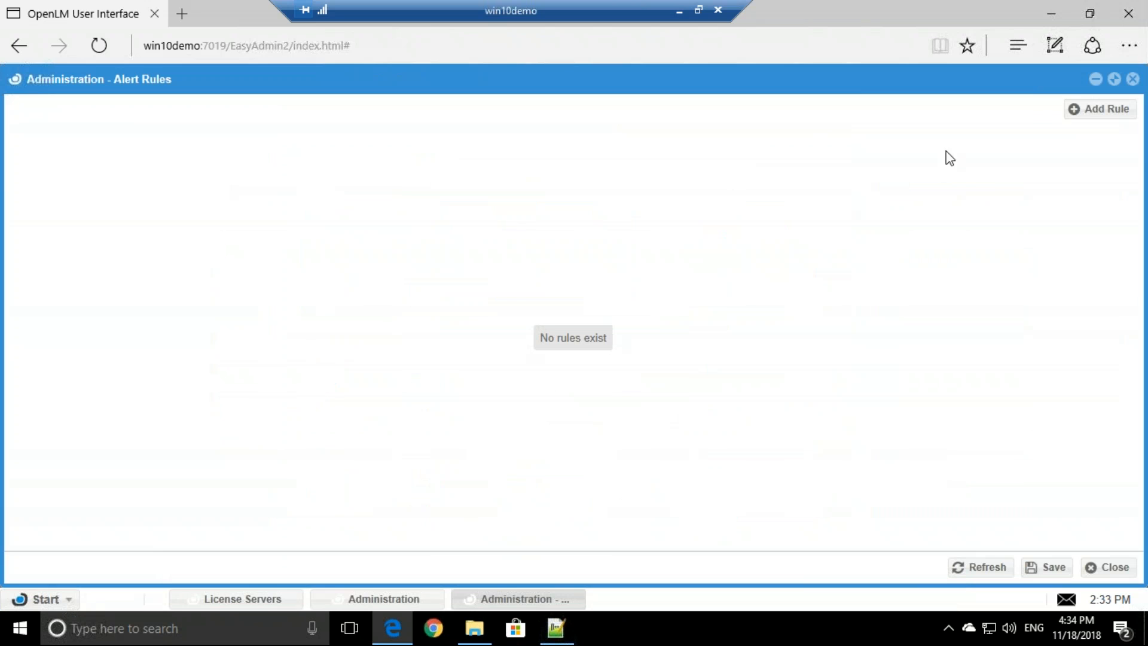
left_click(1102, 114)
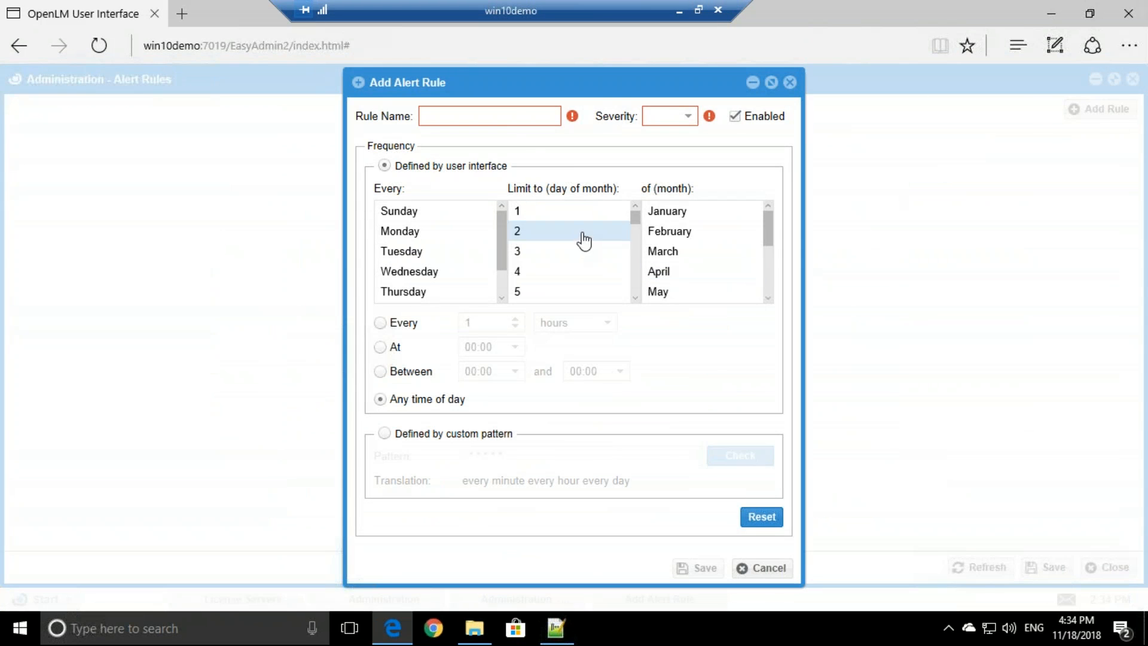
type("Rule 1")
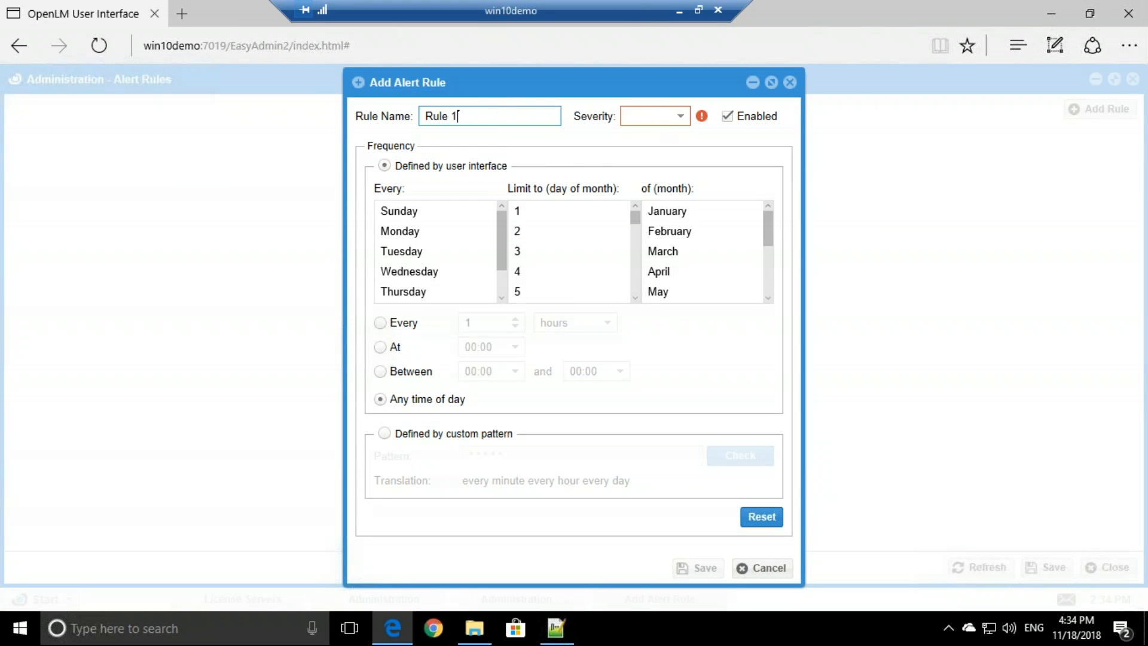
left_click(663, 117)
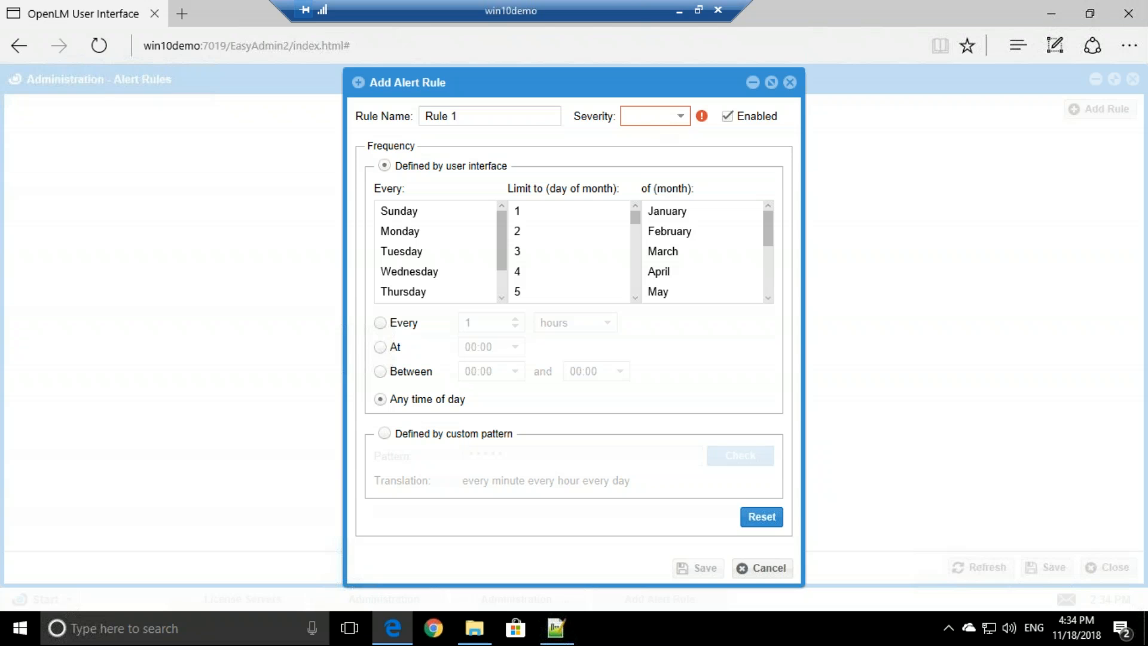
left_click(658, 139)
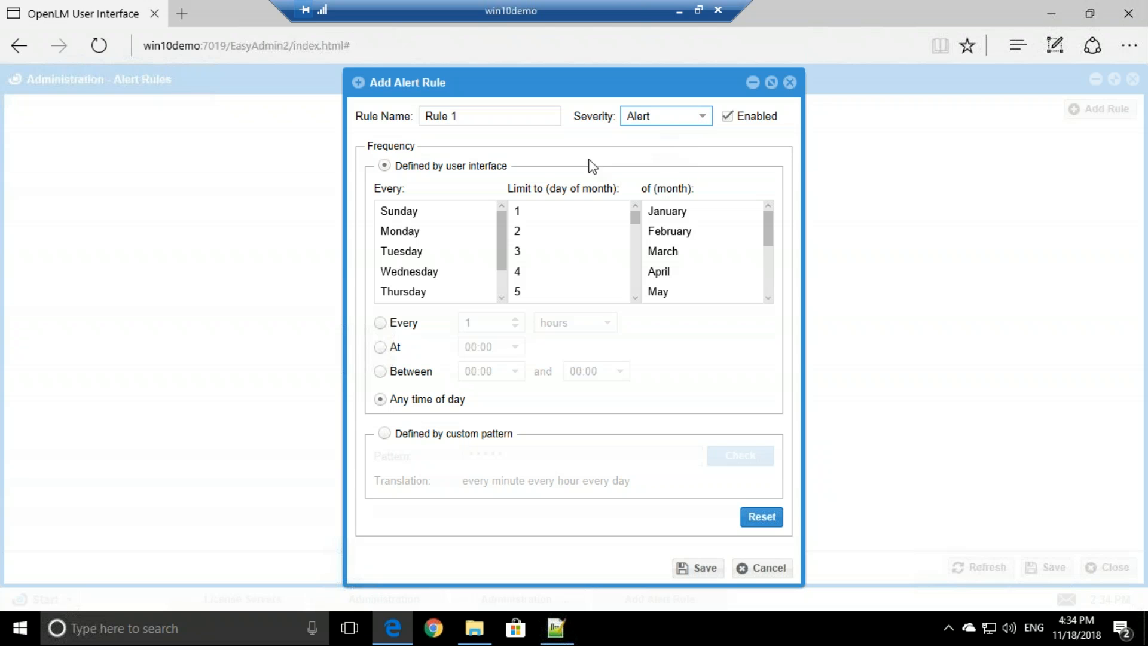
scroll(422, 242, "down", 1)
left_click(422, 239)
scroll(421, 245, "up", 2)
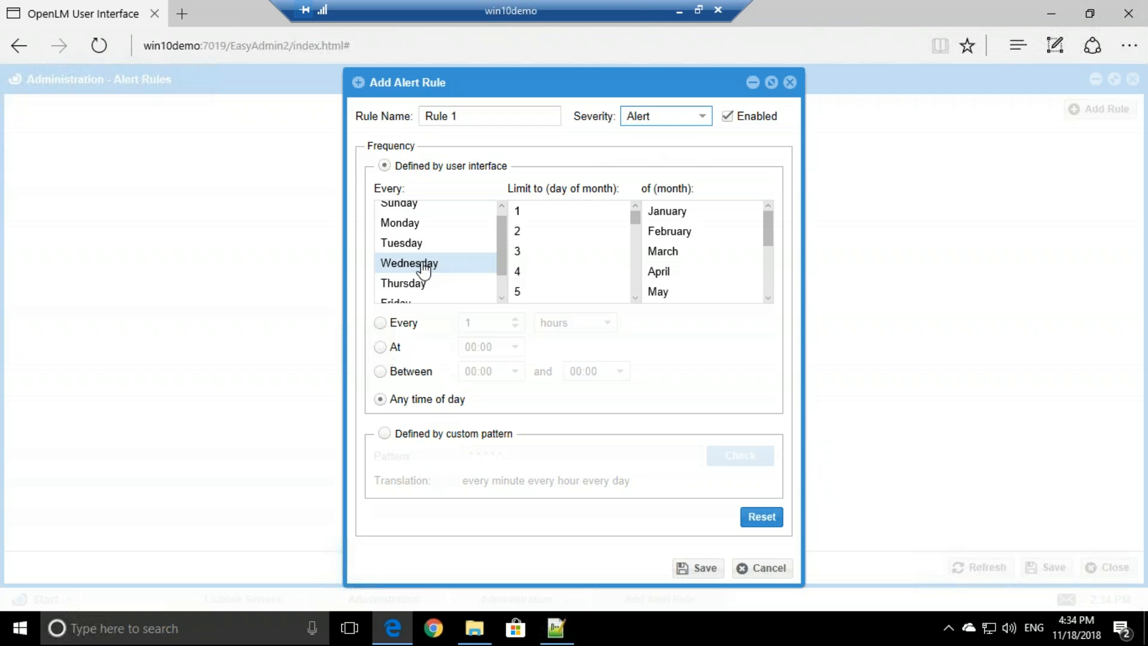
scroll(428, 257, "up", 1)
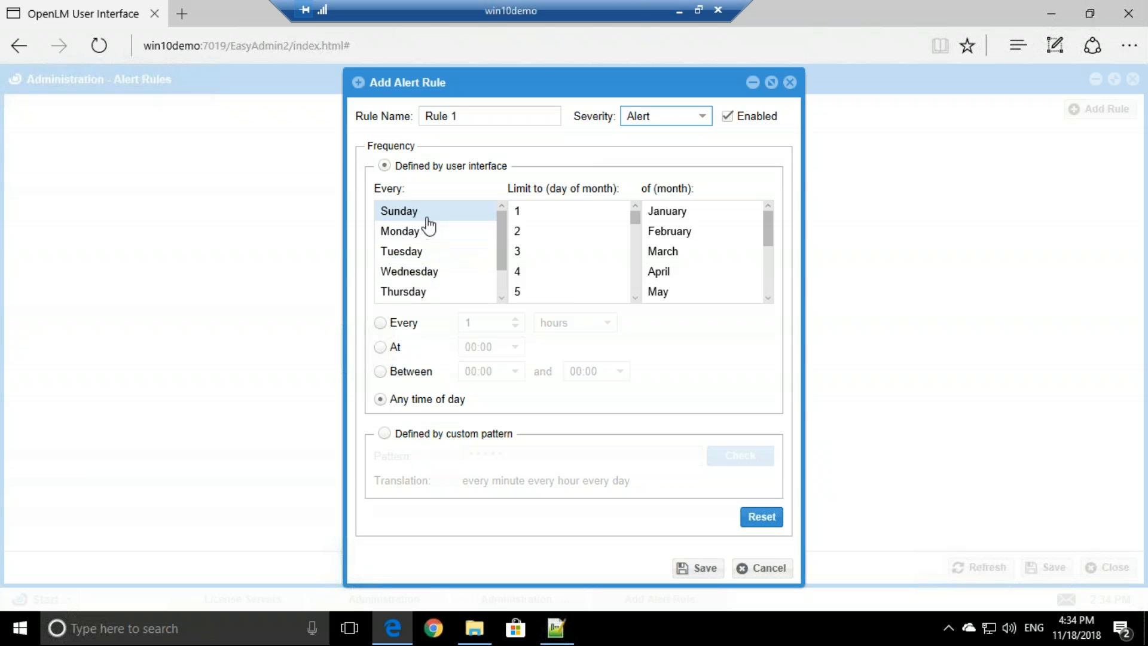
scroll(424, 241, "down", 1)
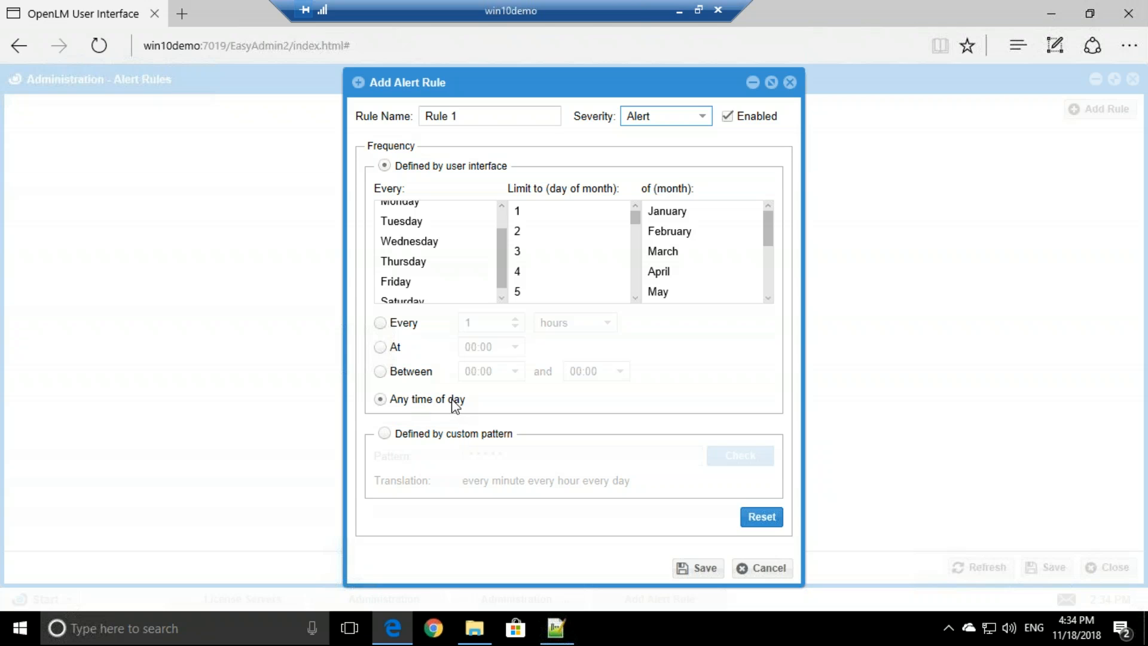
left_click(705, 570)
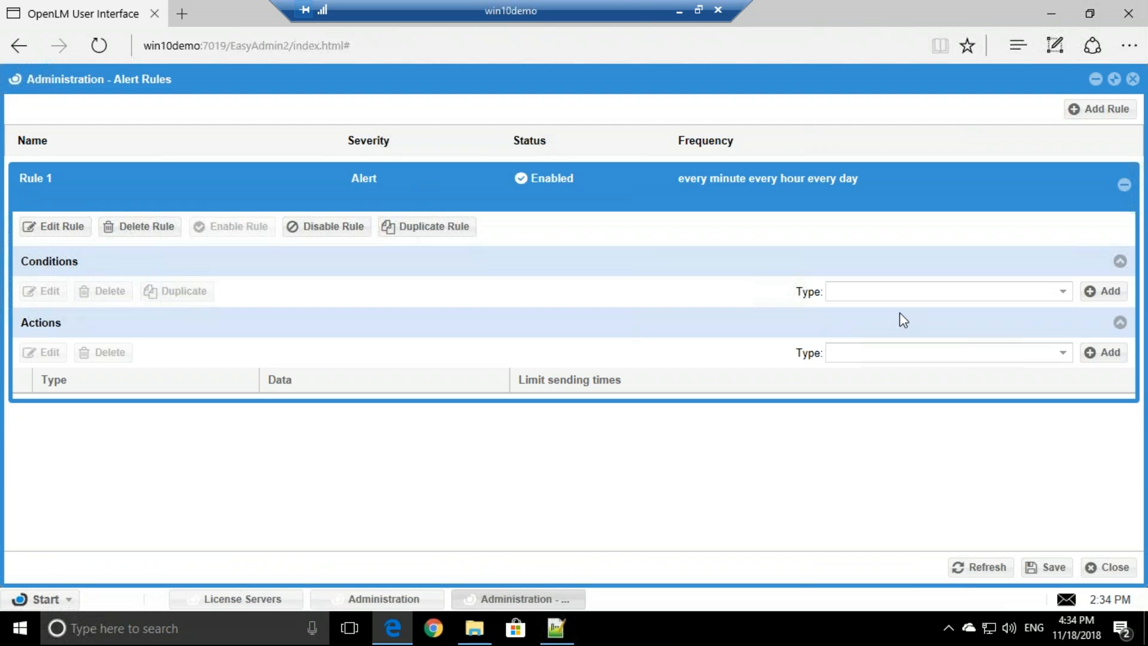
- Pick 'Feature usage percentage' in the Conditions Type dropdown
left_click(1063, 293)
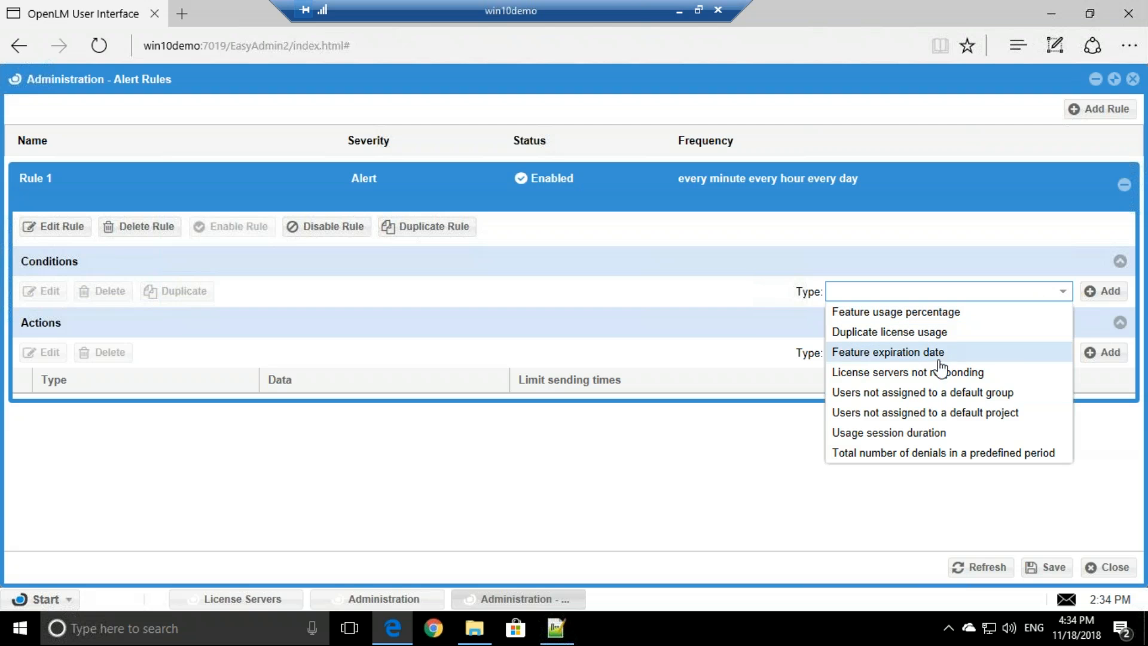
left_click(919, 314)
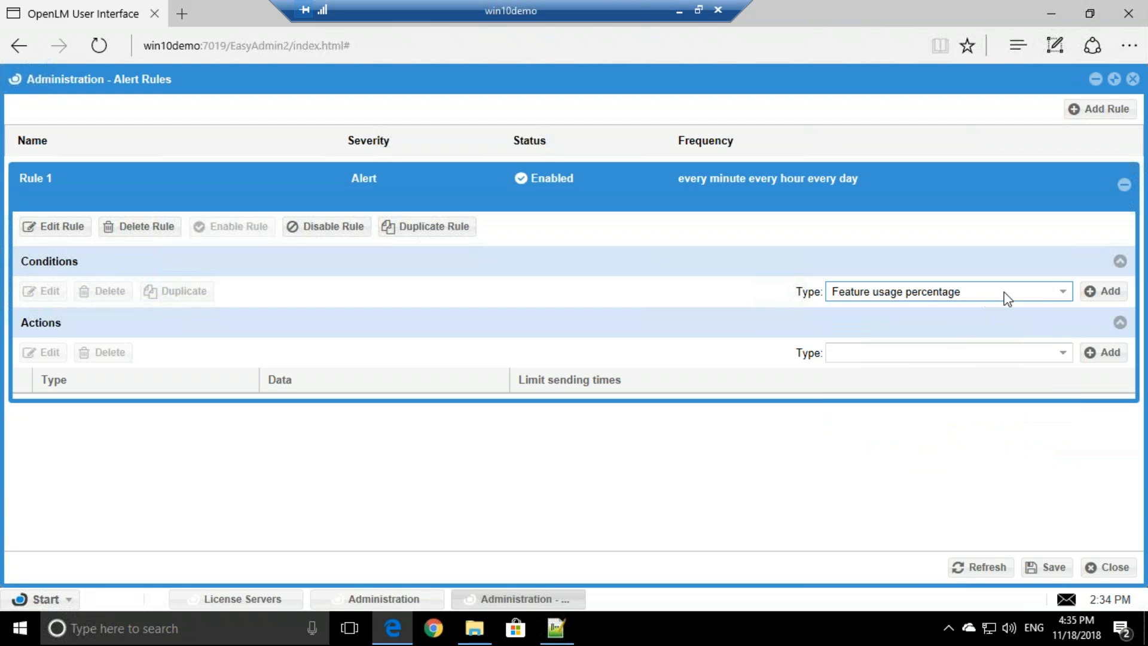
- Add a Usage Percentage > 90 condition measuring total usage across selected features
left_click(1094, 292)
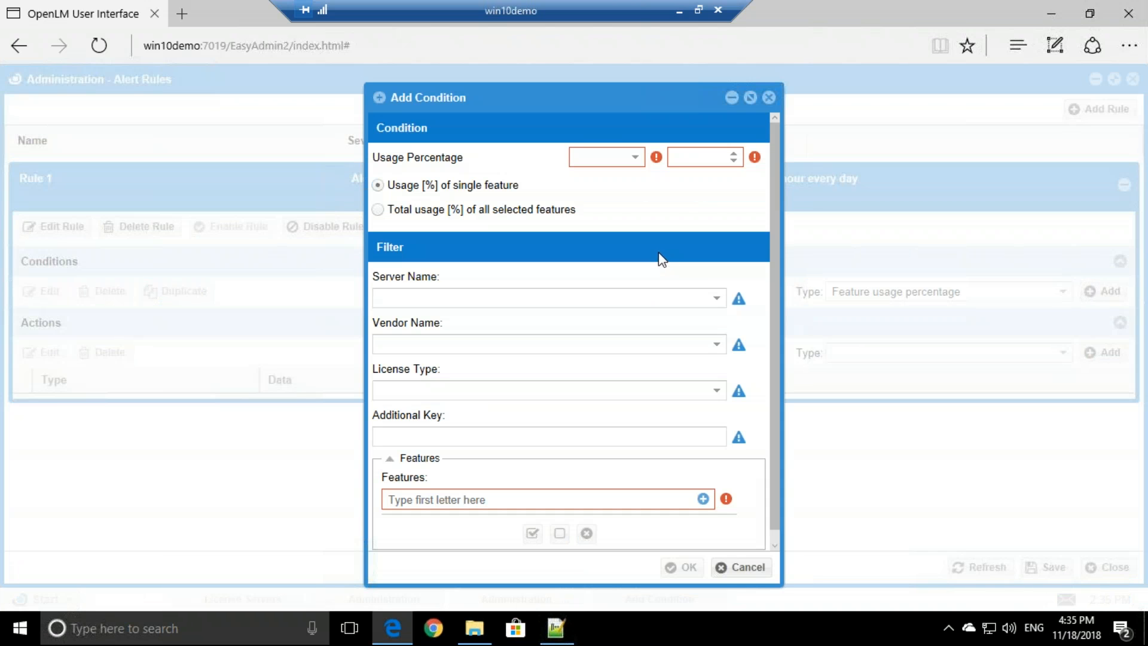
left_click(598, 158)
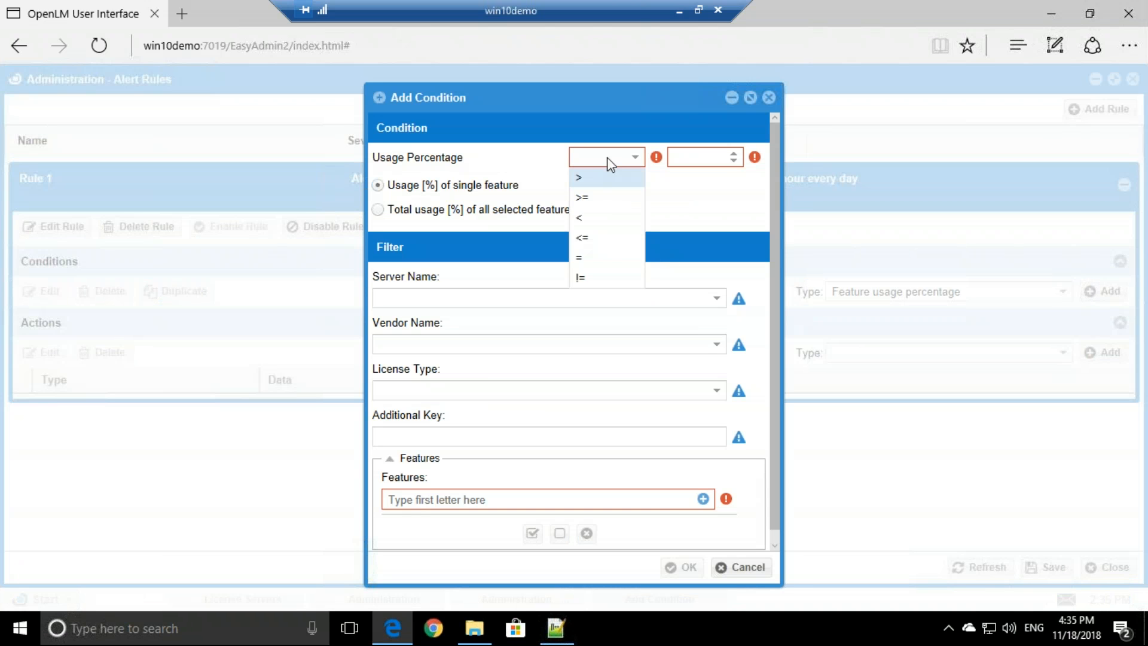
left_click(643, 177)
left_click(690, 156)
type("90")
left_click_drag(690, 157, 672, 157)
left_click(702, 162)
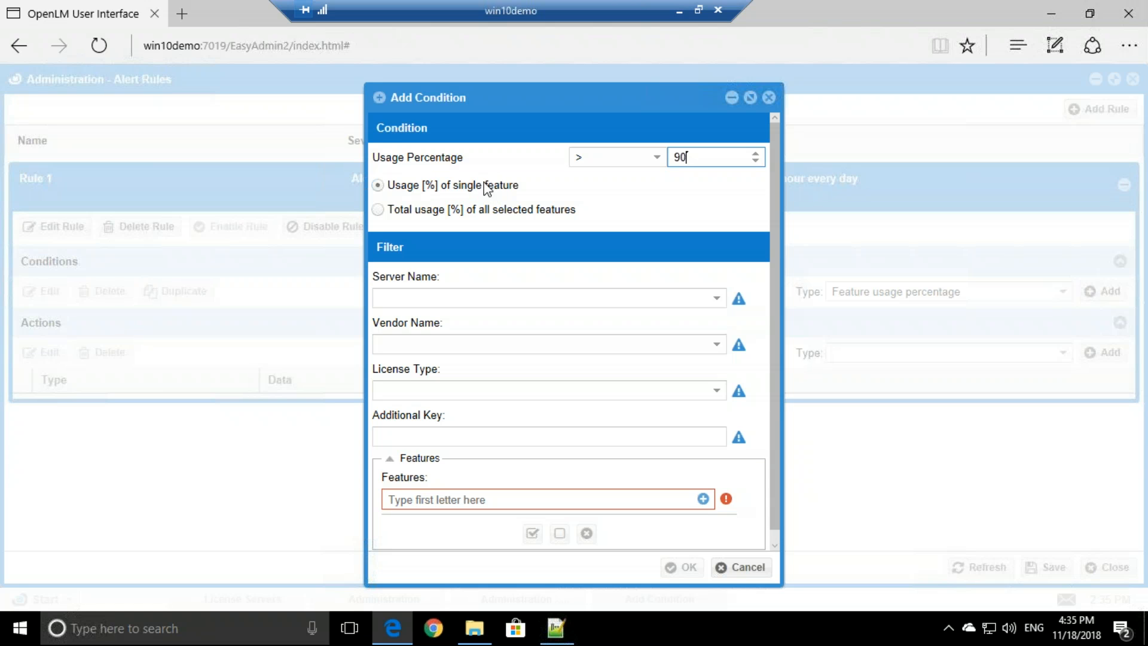
left_click(382, 212)
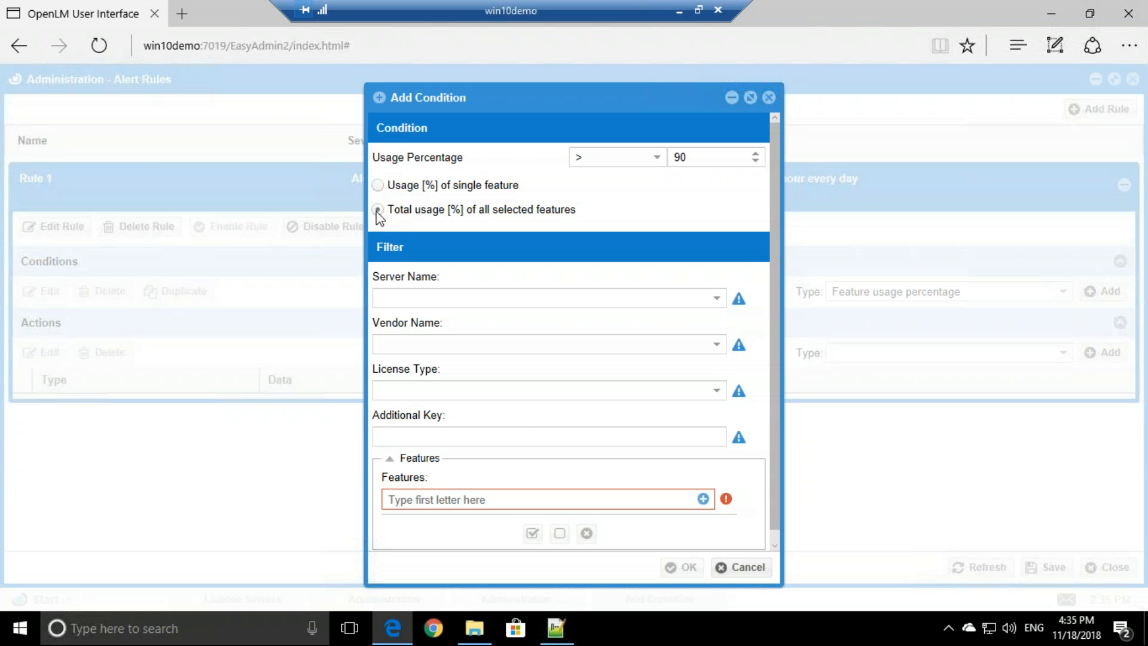
- Apply the condition to all six license features and confirm it with OK
left_click(703, 499)
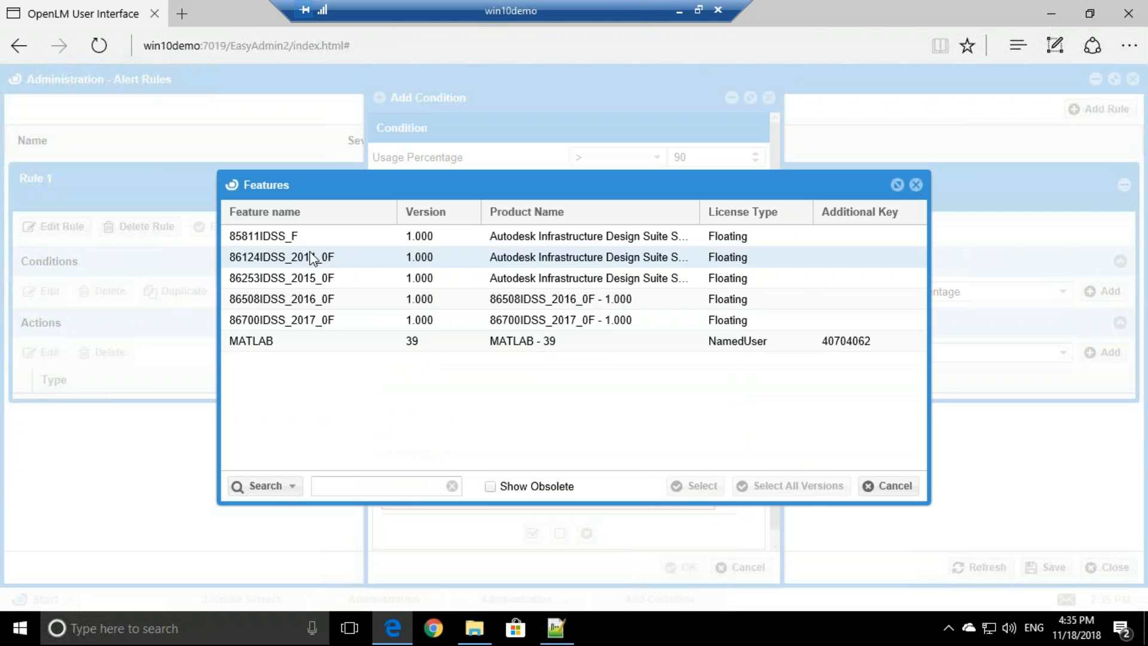
left_click_drag(305, 244, 331, 341)
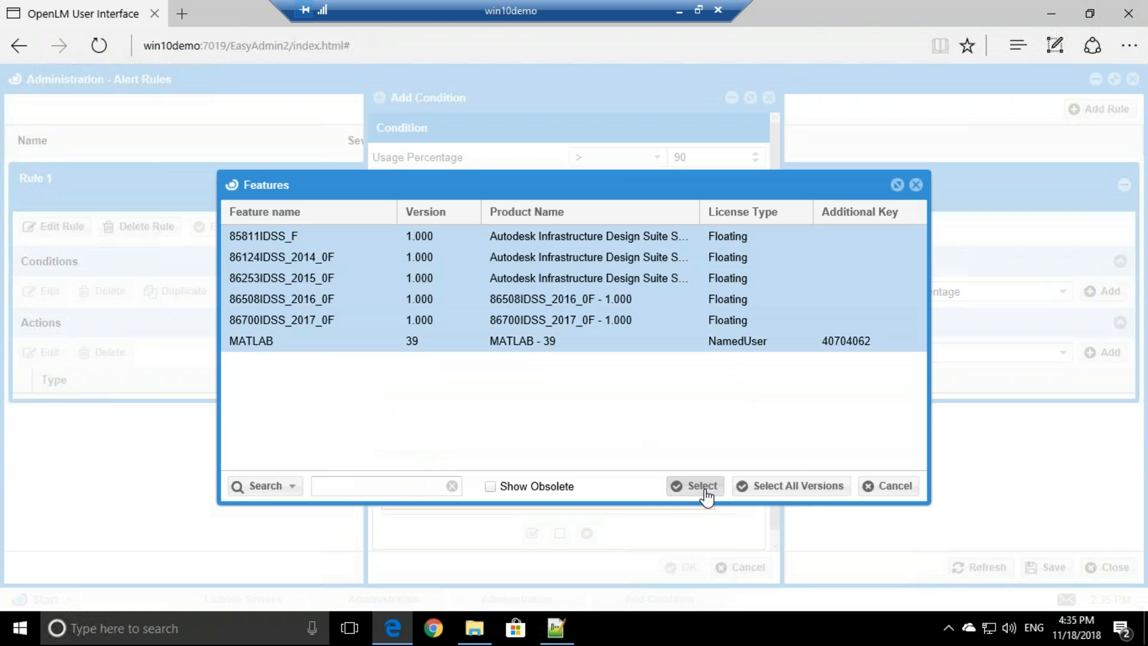
left_click(703, 486)
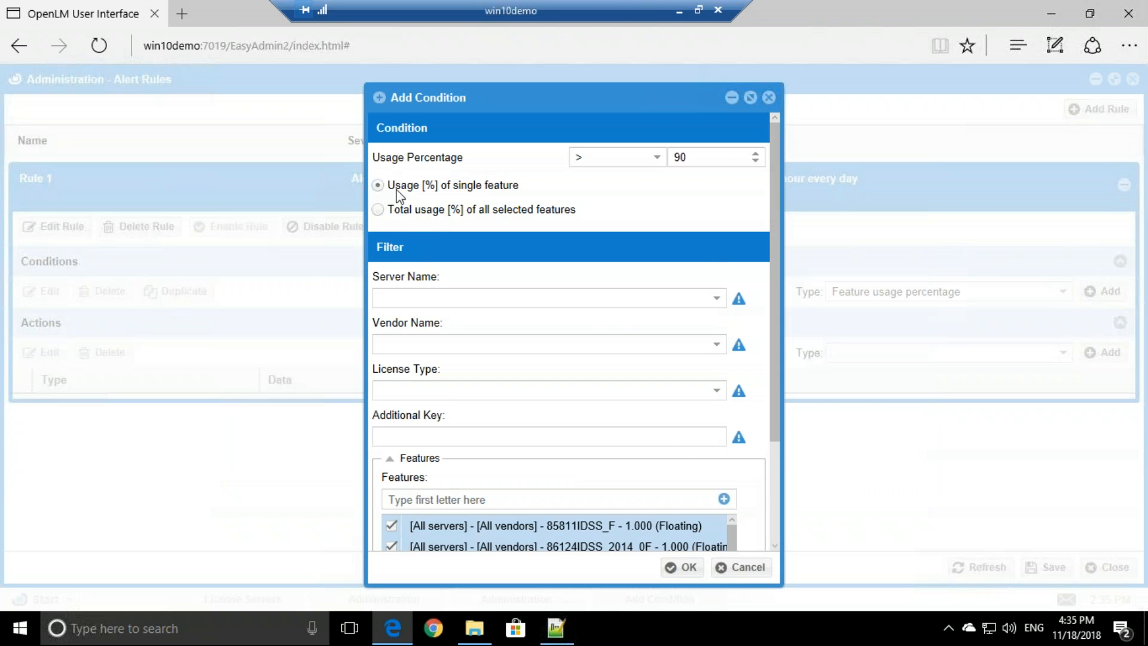
scroll(639, 425, "down", 3)
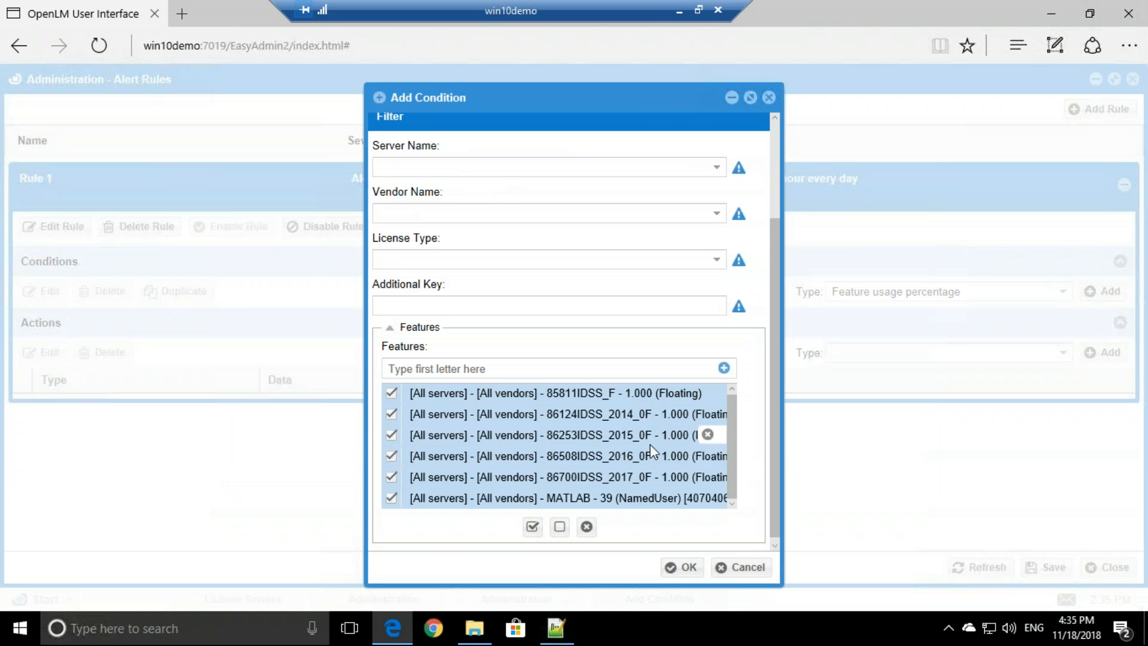
left_click(681, 571)
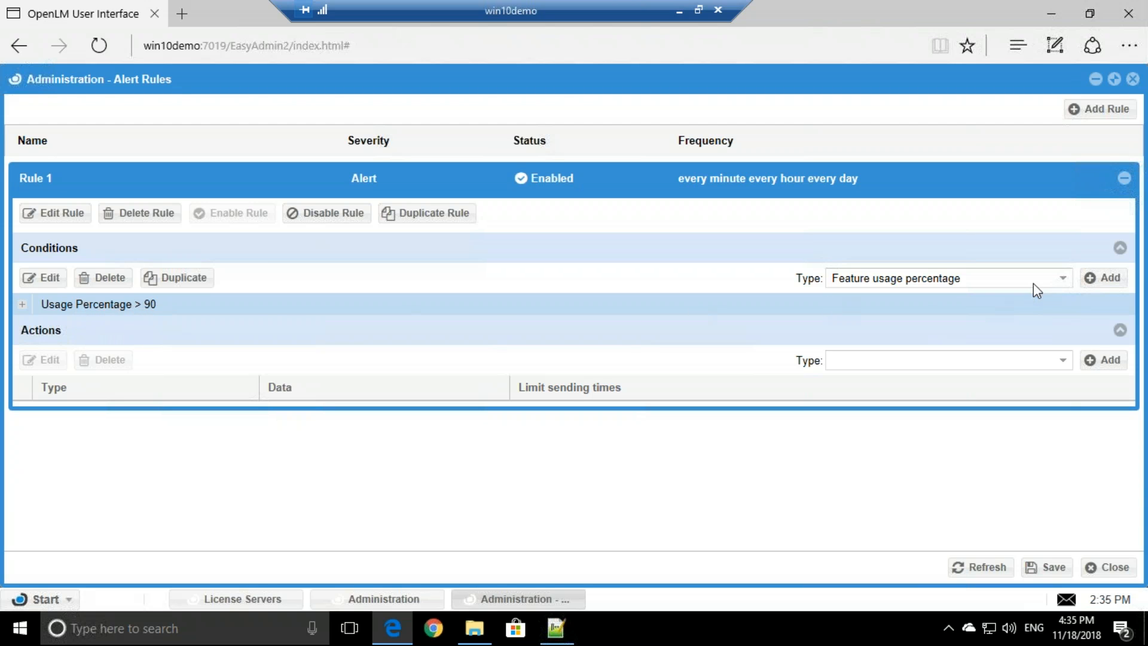
- Pick 'Duplicate license usage' in the Conditions Type dropdown
left_click(1062, 281)
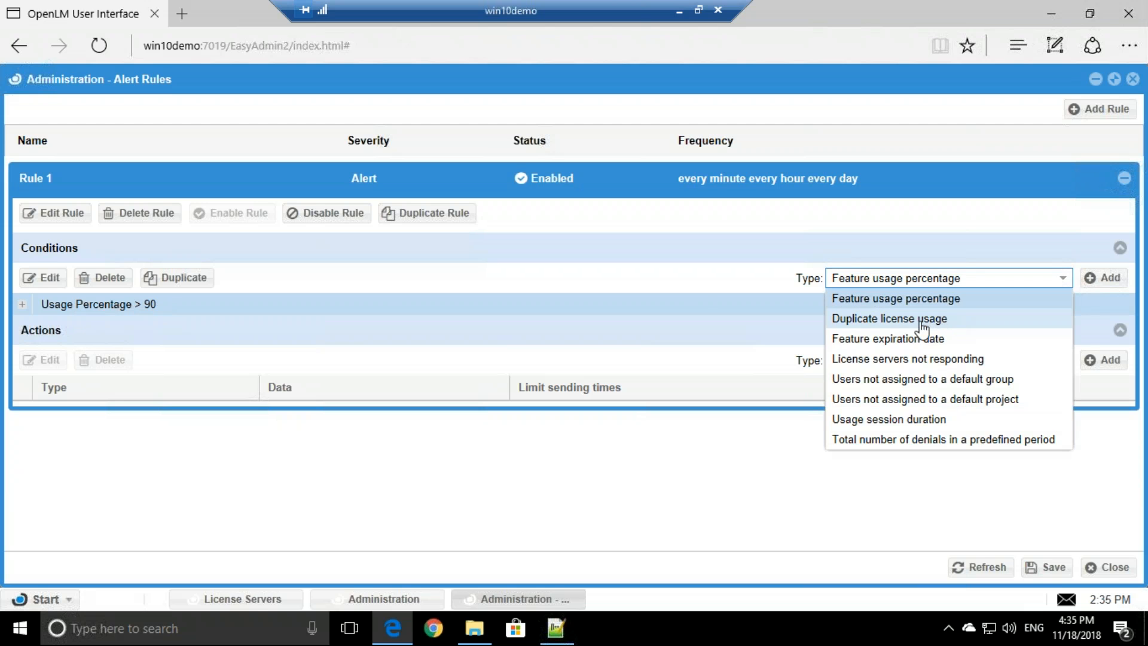
left_click(881, 323)
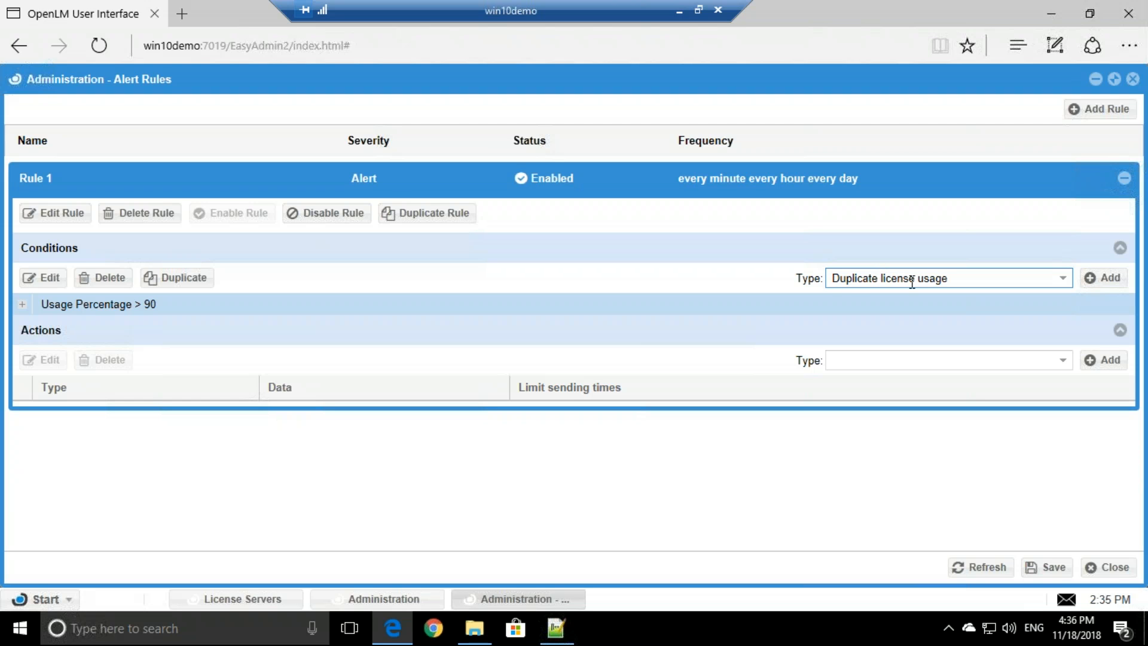
- Add a 'Same licenses on a single workstation' condition covering all six features
left_click(1101, 281)
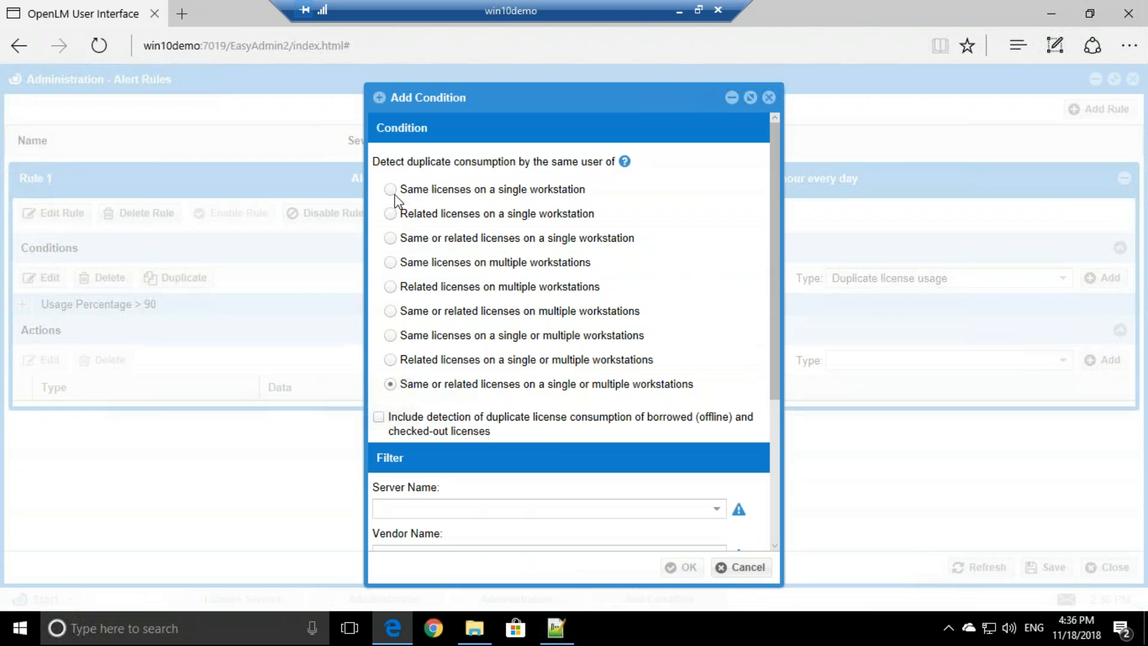
left_click(390, 381)
scroll(501, 404, "down", 1)
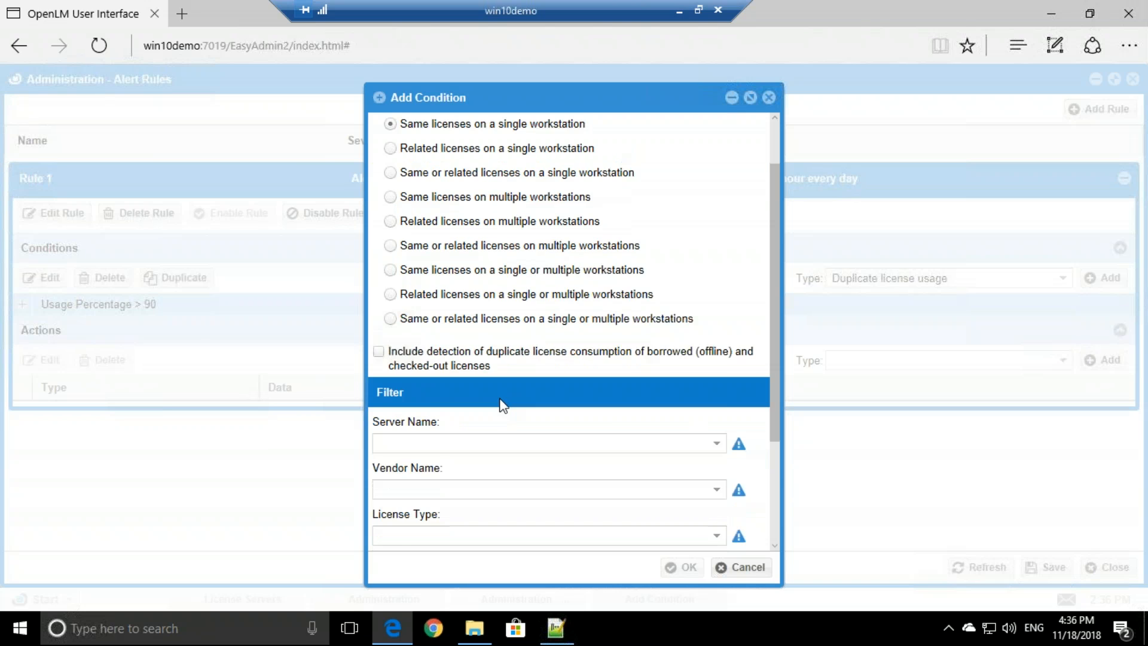
scroll(501, 404, "down", 3)
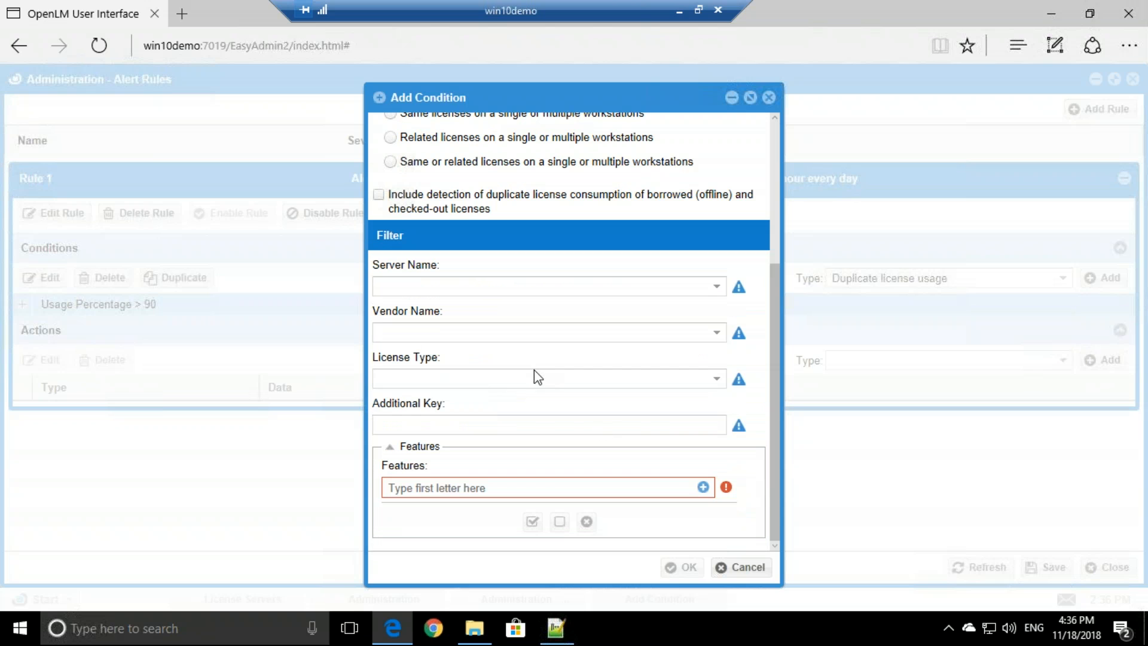
left_click(702, 487)
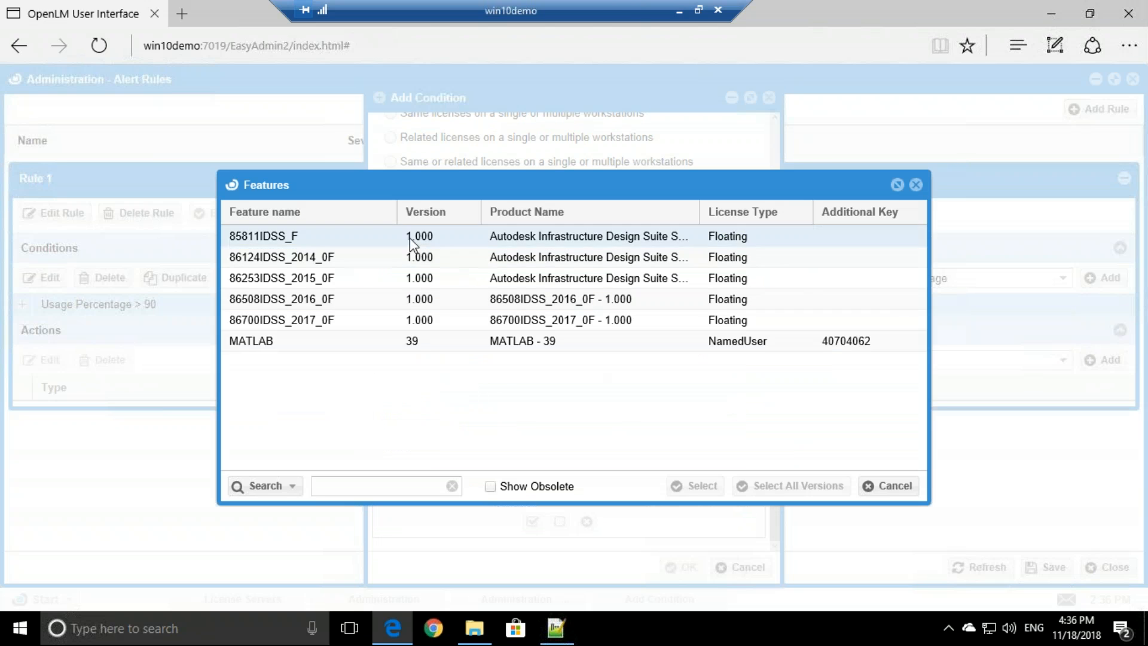
left_click_drag(410, 238, 410, 365)
left_click(694, 486)
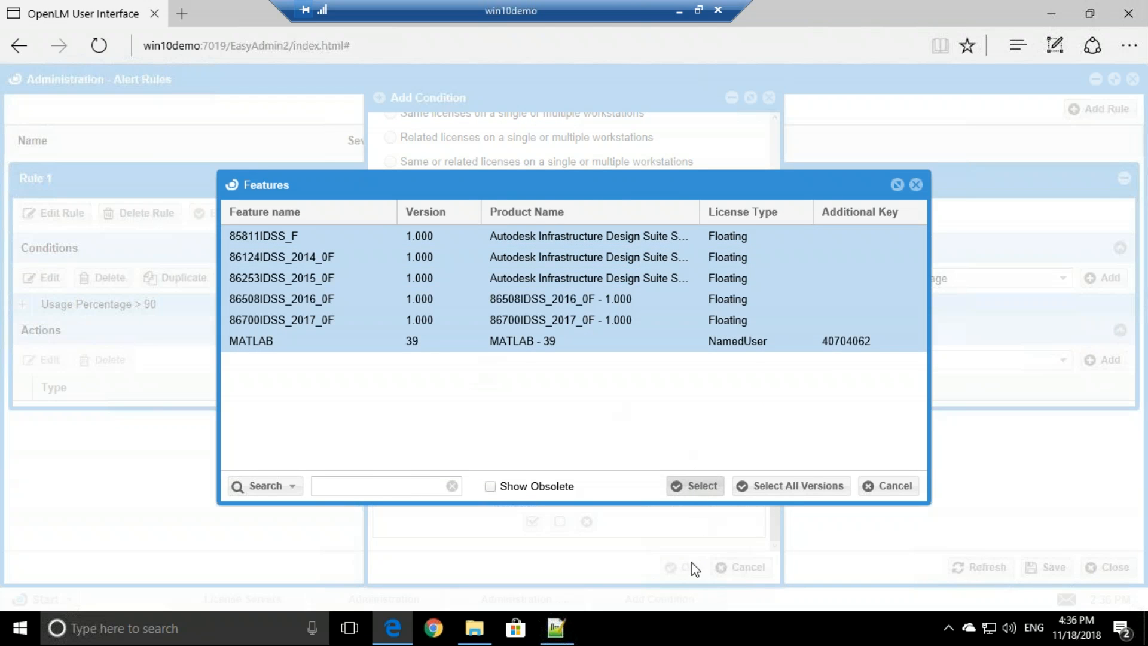
left_click(688, 568)
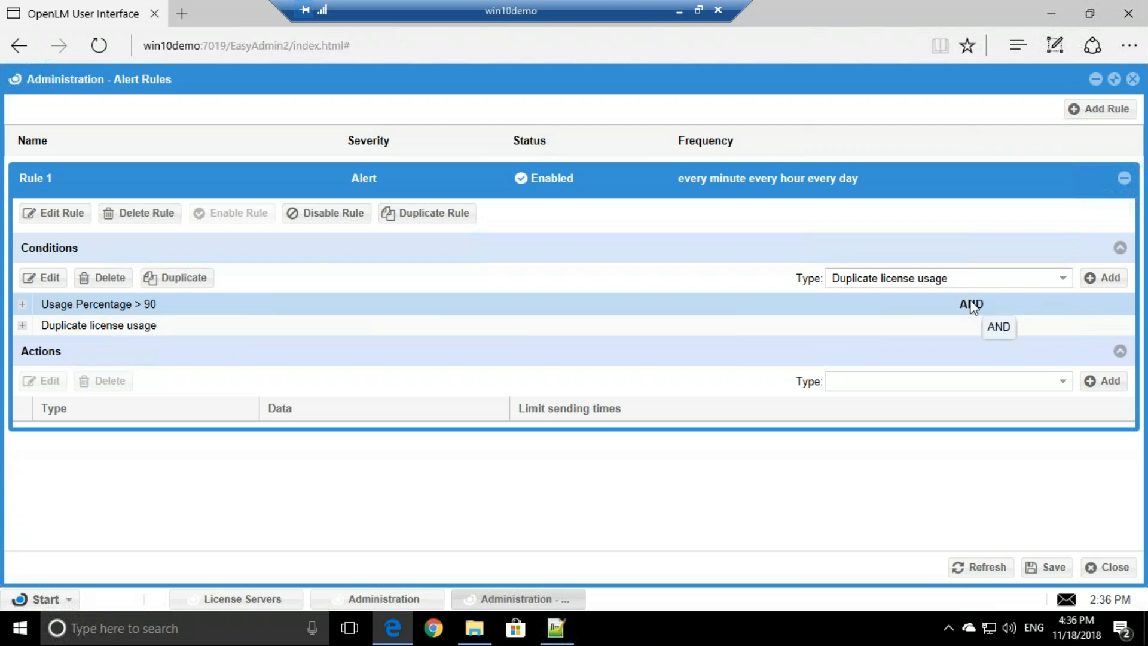
- Set the Usage Percentage > 90 row's AND/OR cell to OR and commit it
left_click(118, 331)
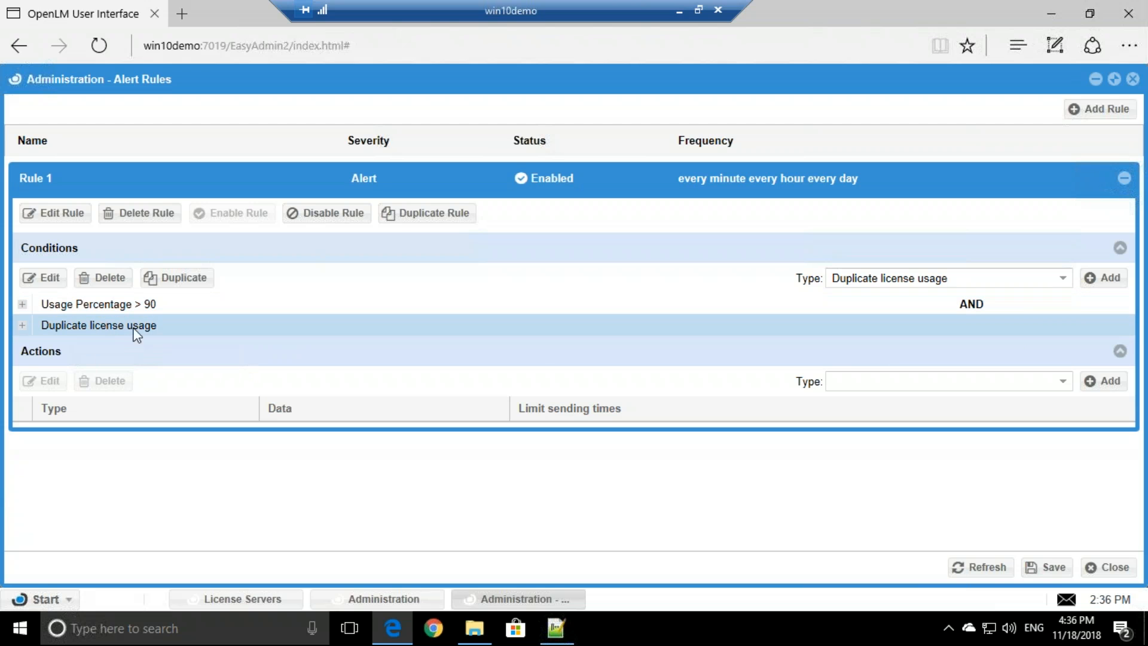
left_click(974, 304)
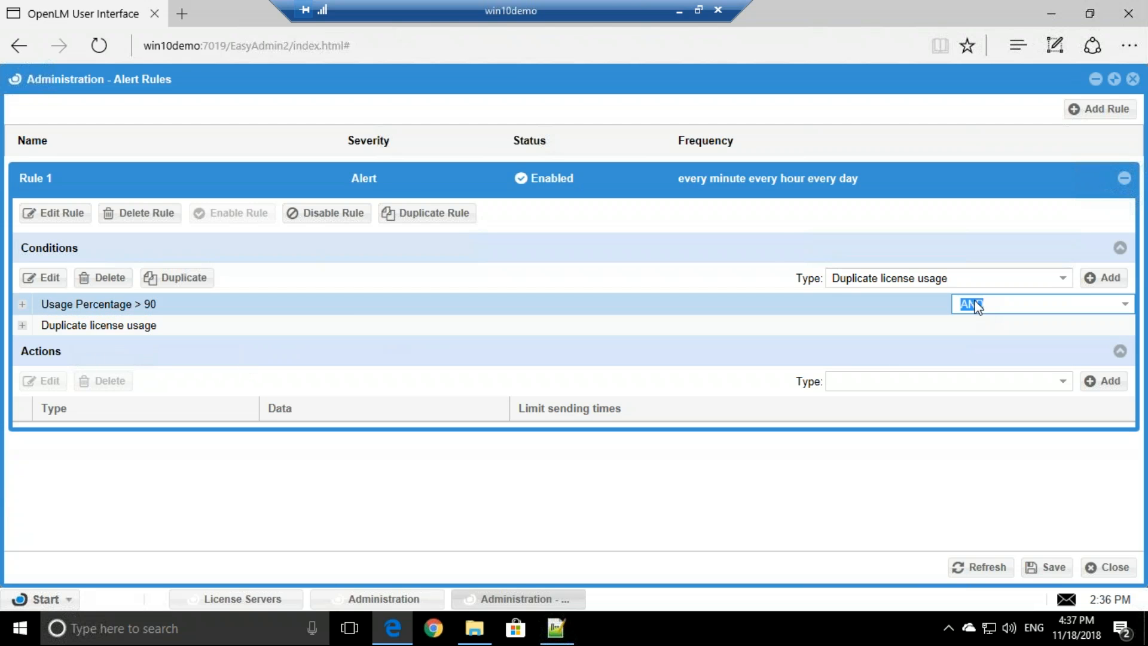
double_click(1127, 305)
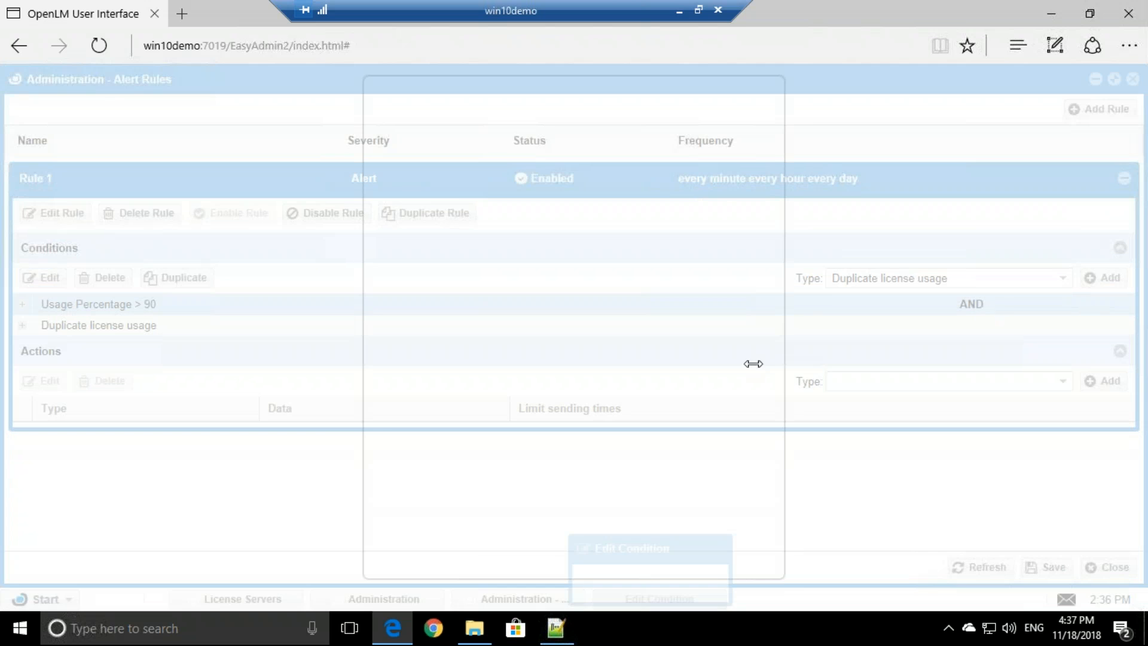
left_click(771, 98)
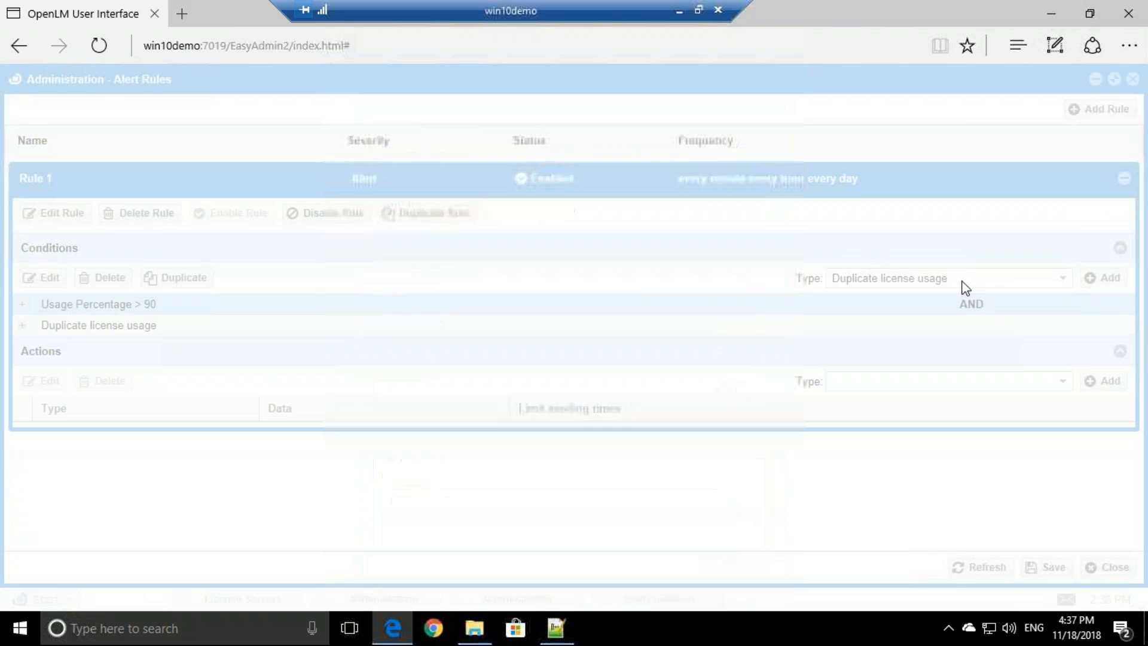
left_click(1006, 302)
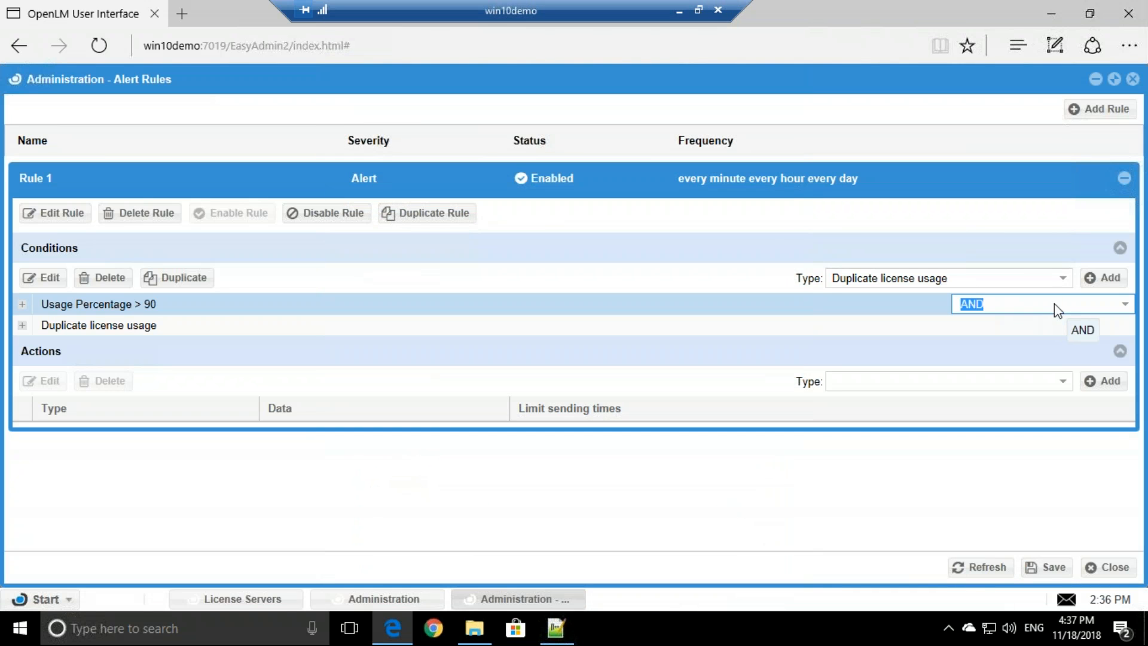
left_click(1130, 306)
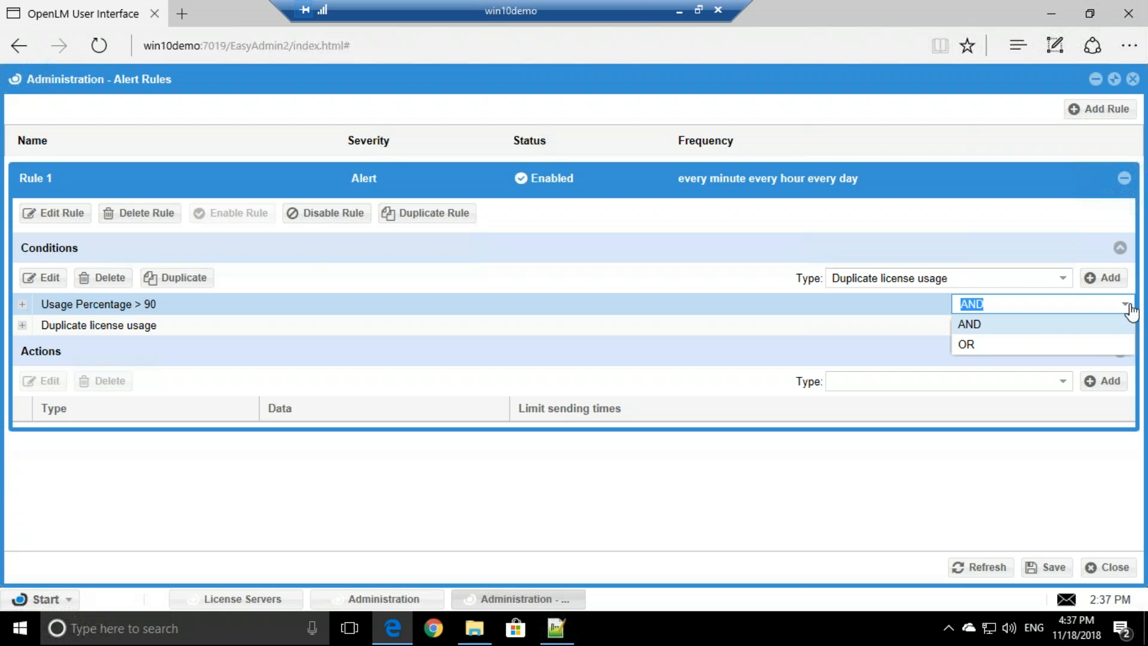
left_click(966, 345)
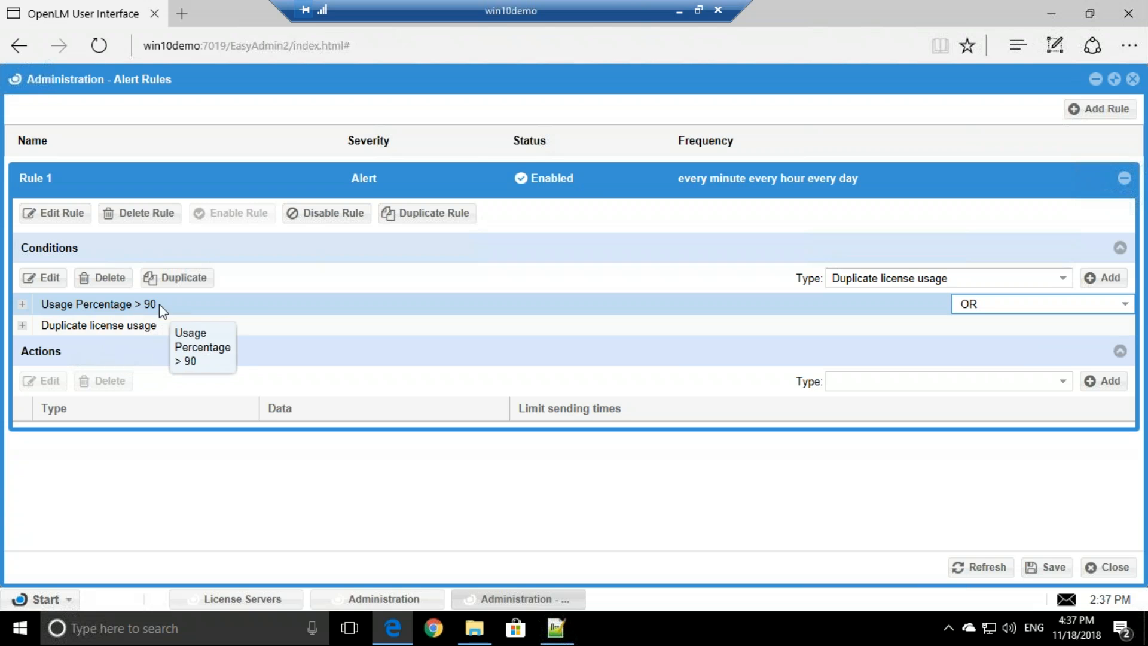
left_click(111, 328)
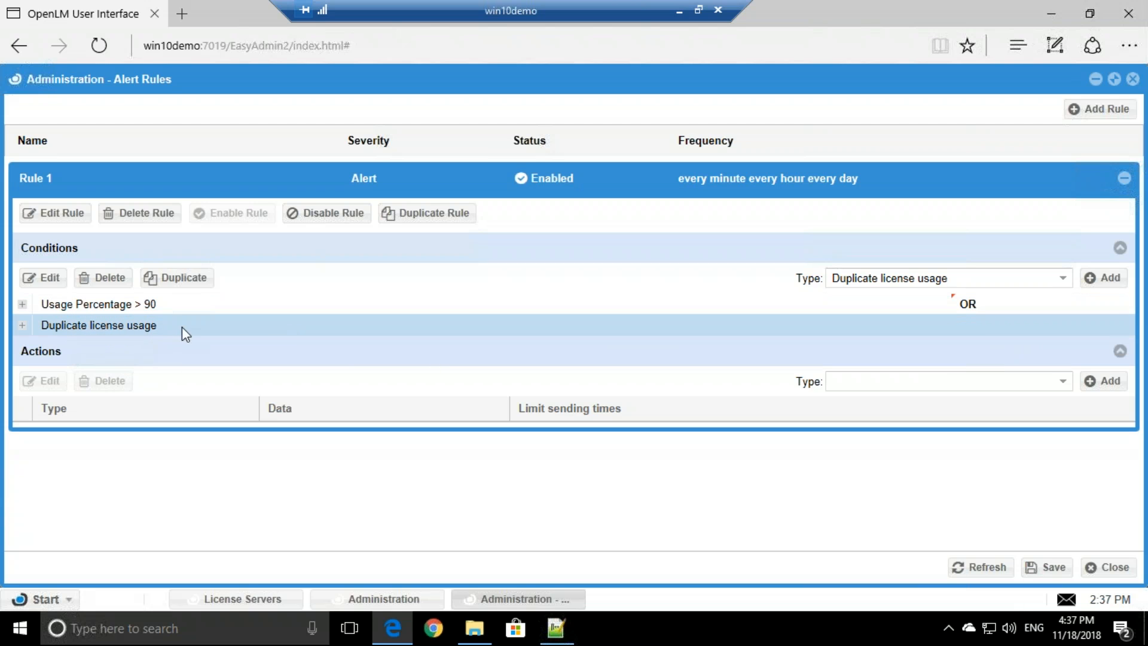
- Add a Feature expiration date condition with Expiration Days < 14
left_click(1064, 281)
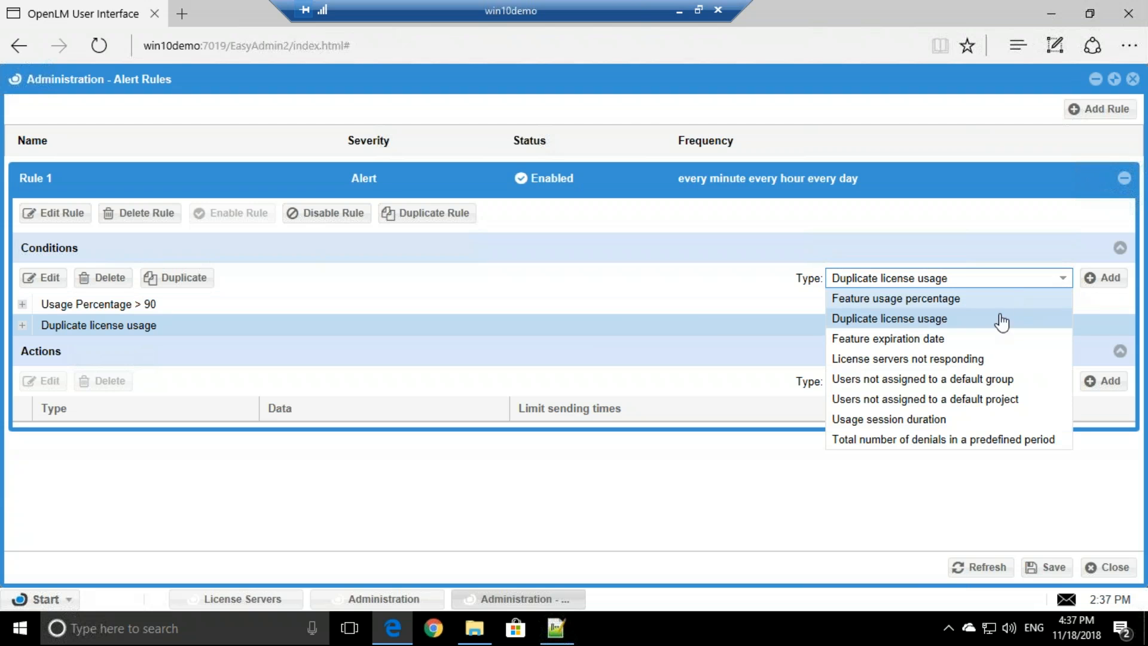
left_click(932, 339)
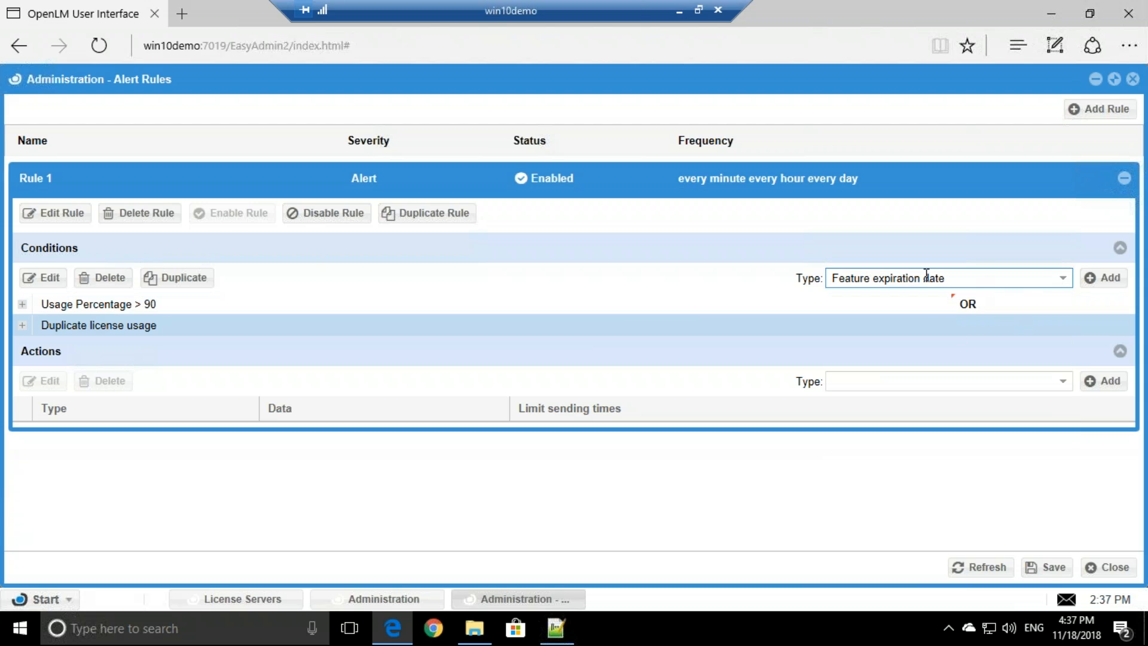
left_click(1098, 280)
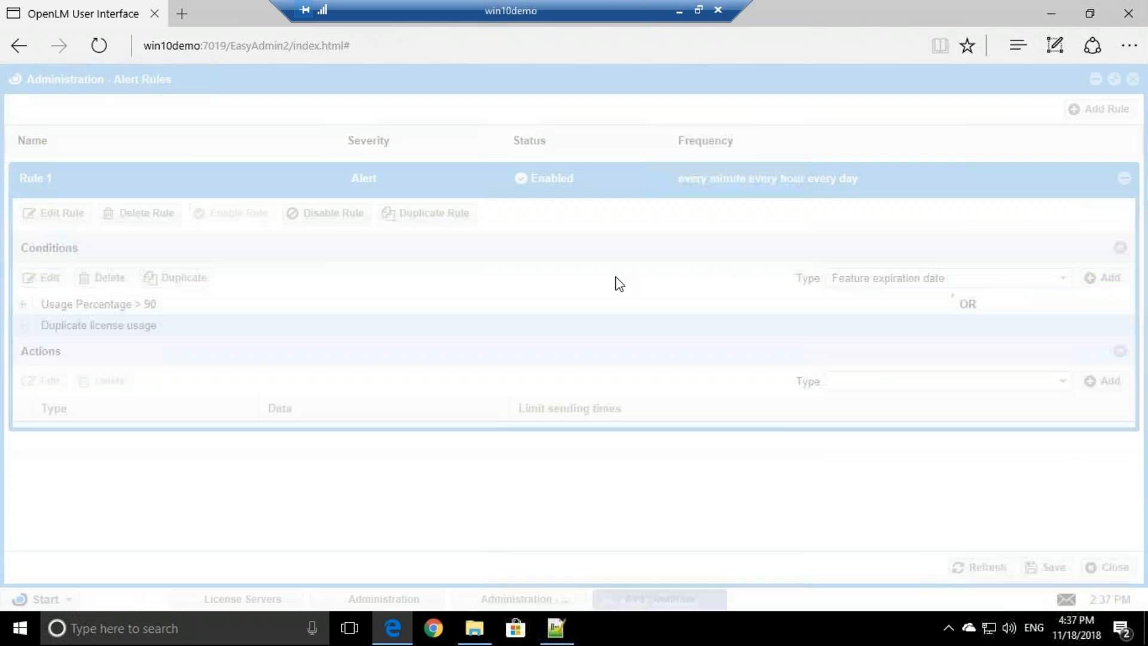
left_click(617, 187)
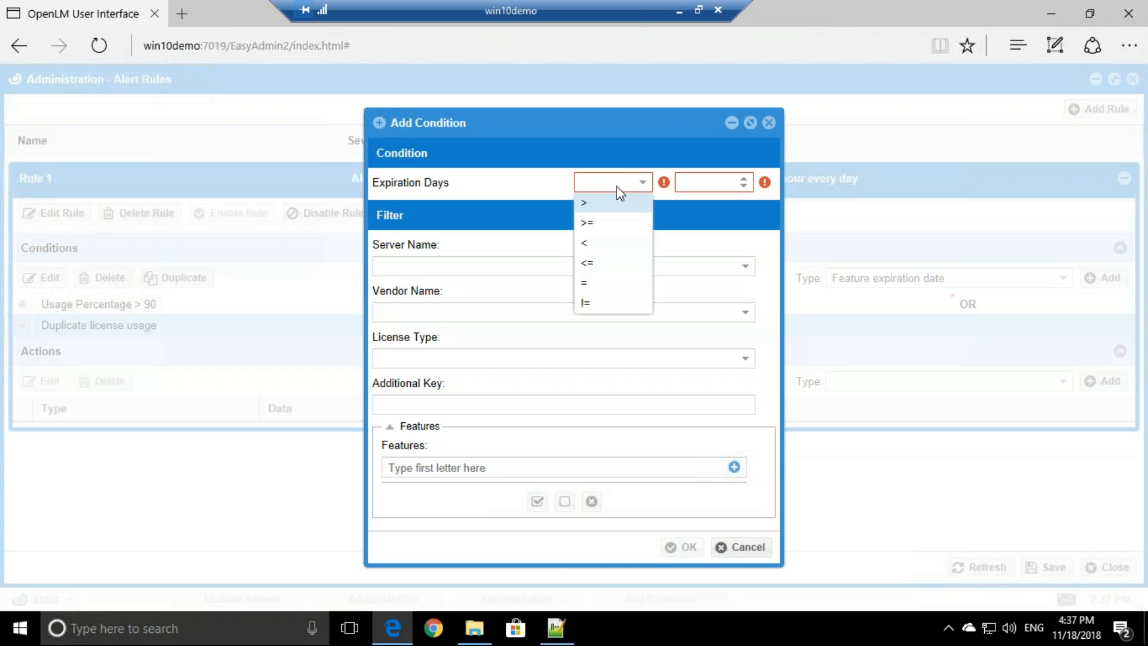
left_click(596, 245)
left_click(696, 179)
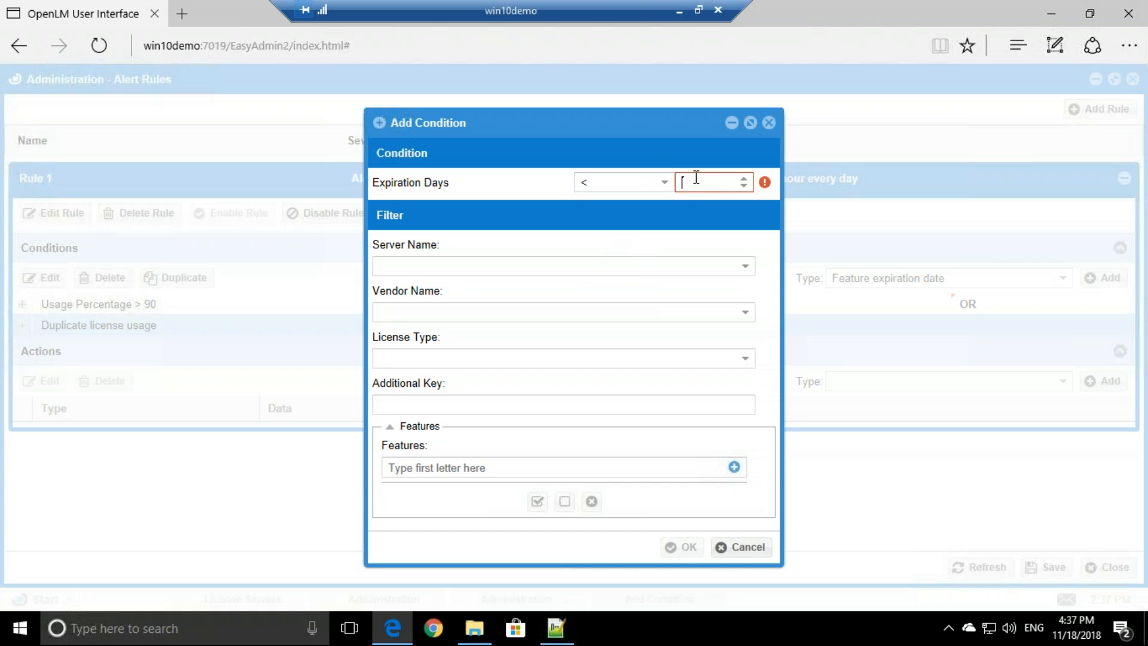
type("14")
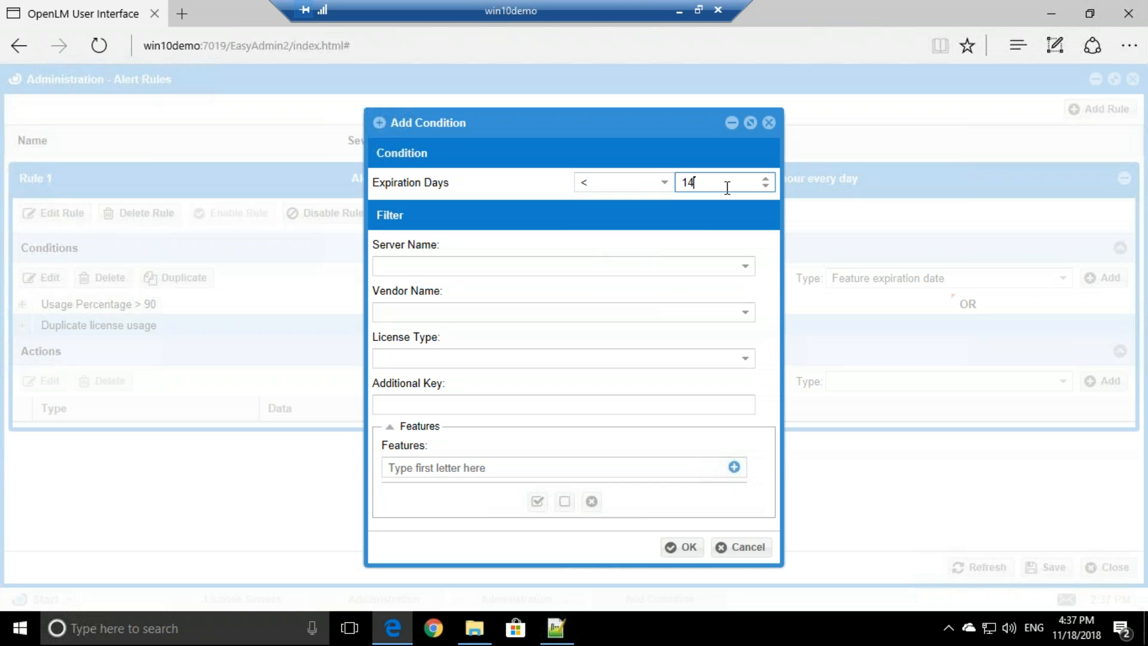
- Apply the expiration condition to all six features and save it
left_click(735, 468)
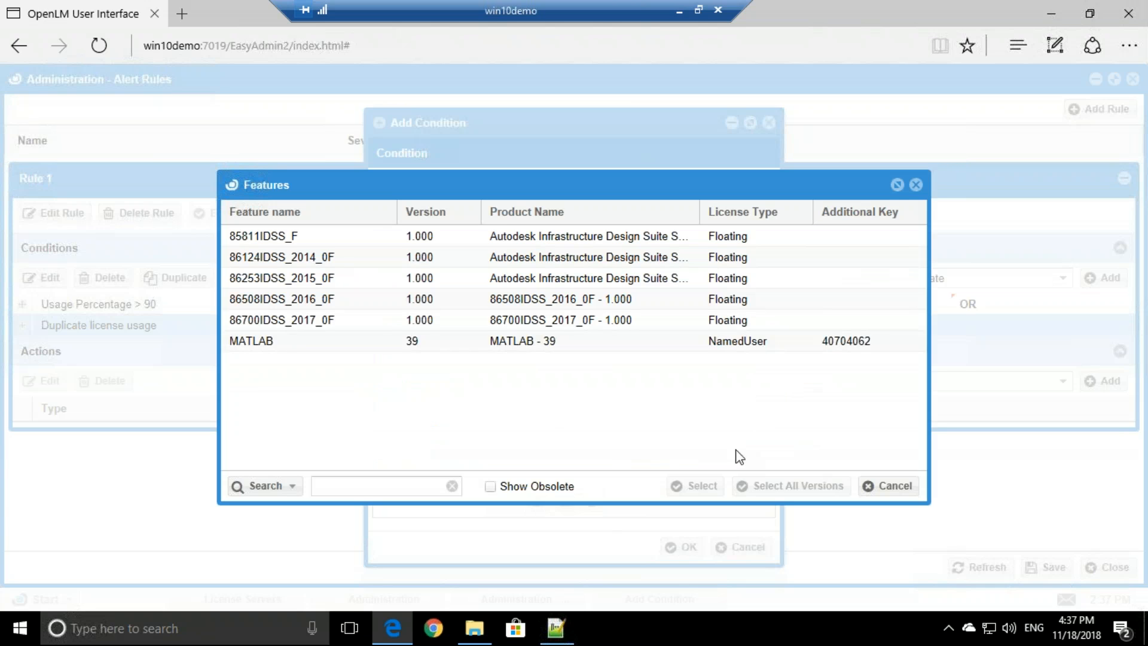
left_click(345, 239)
left_click(353, 342, "shift")
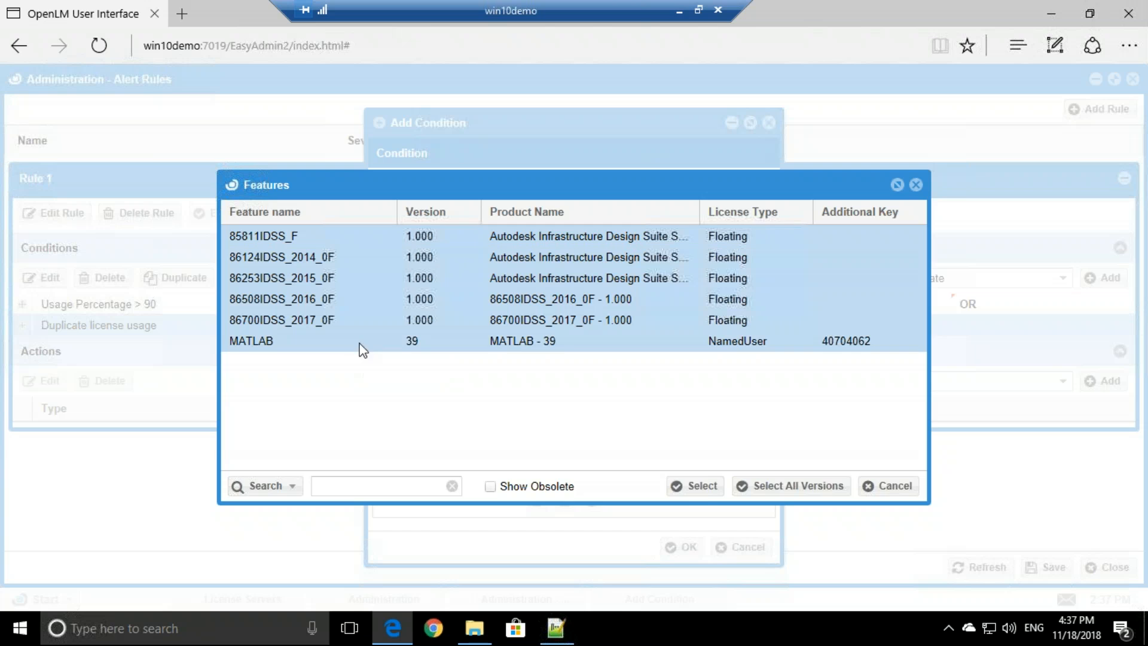
left_click(700, 485)
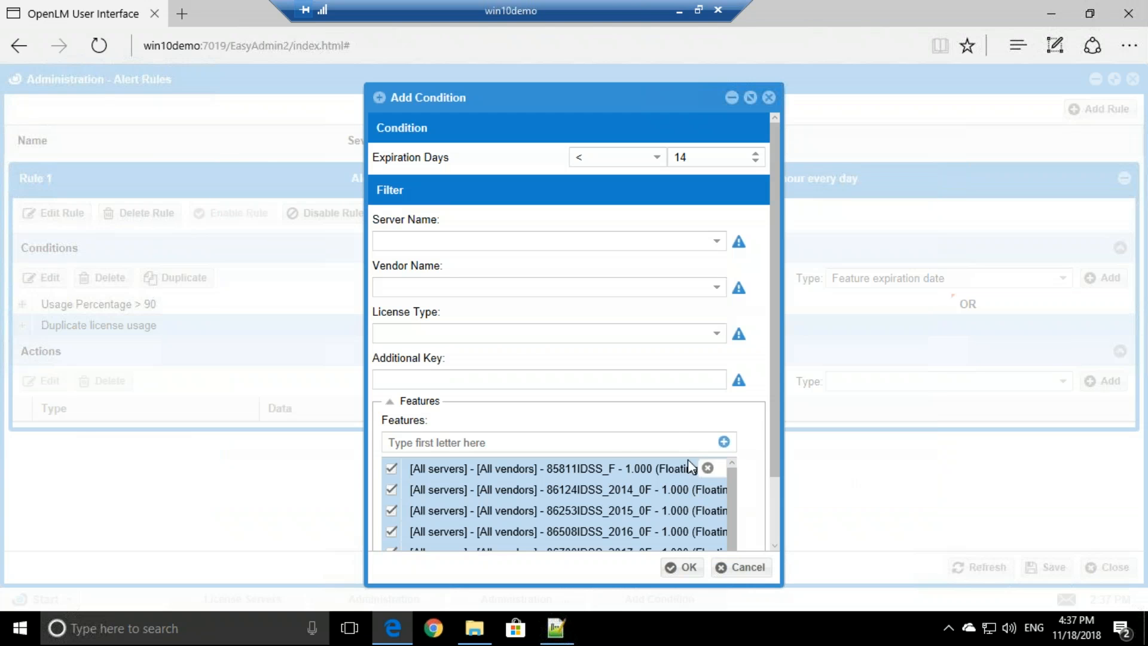
scroll(646, 407, "down", 2)
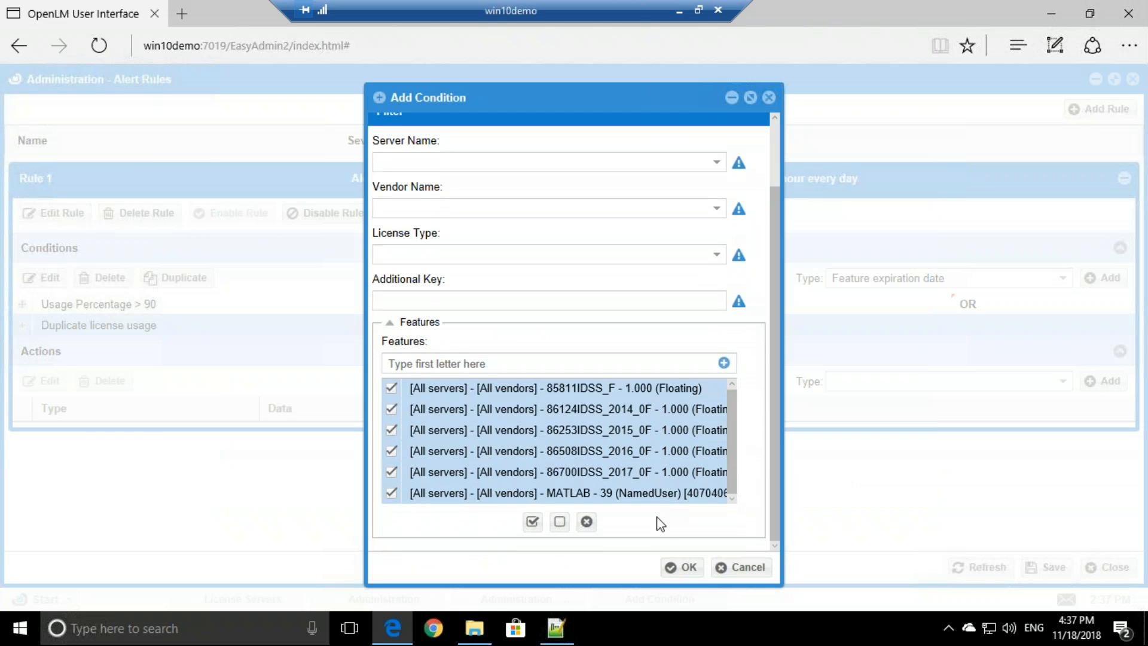
left_click(682, 567)
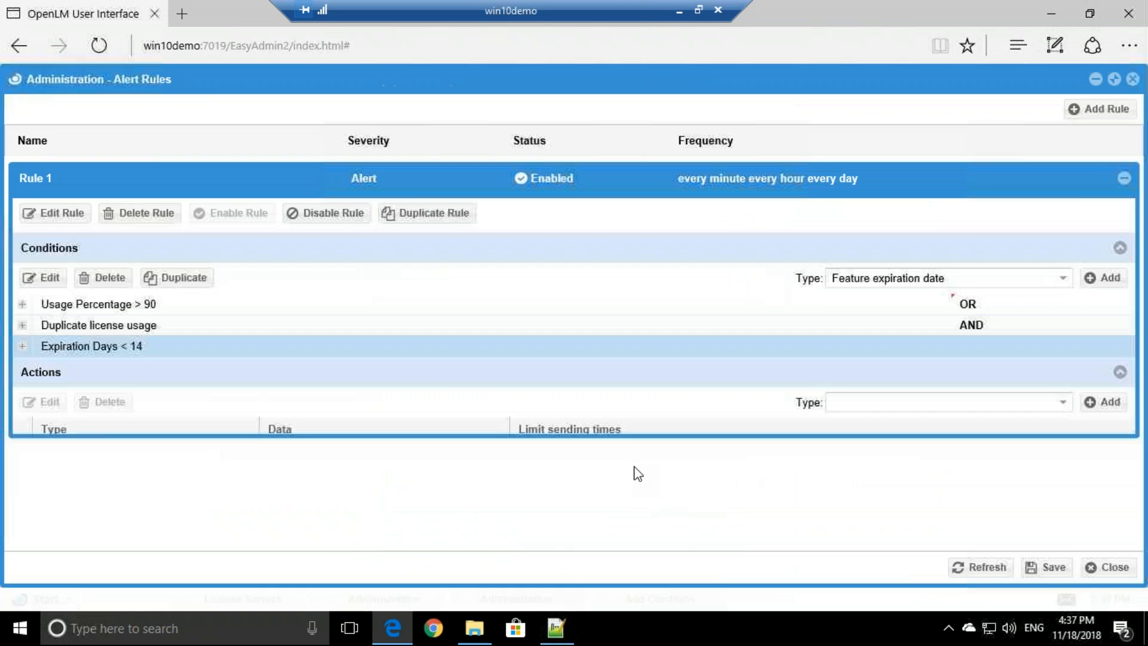
- Change the Duplicate license usage row's join from AND to OR
left_click(975, 326)
left_click(1126, 327)
left_click(964, 363)
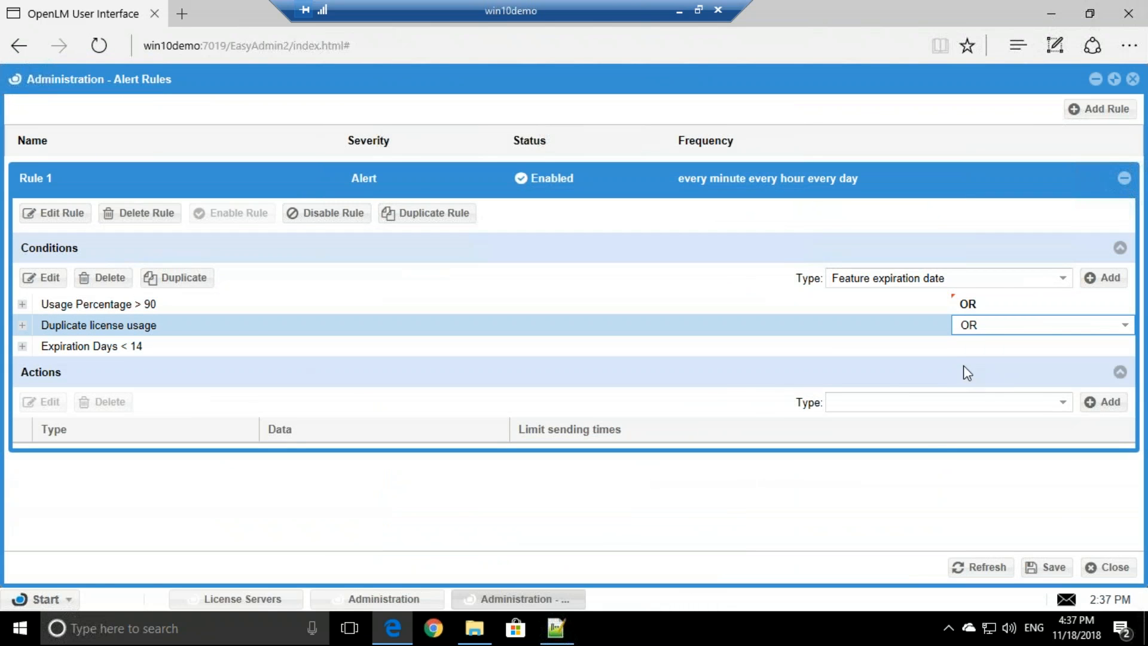
left_click(1061, 281)
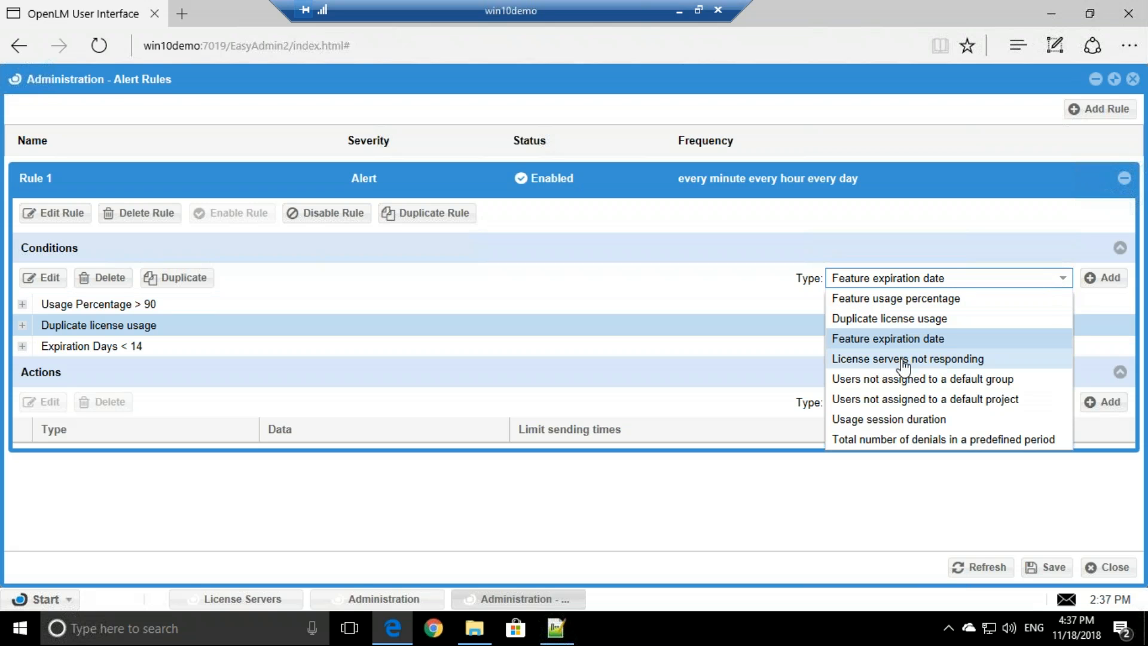
- Add a License servers not responding condition for [All] servers
left_click(941, 360)
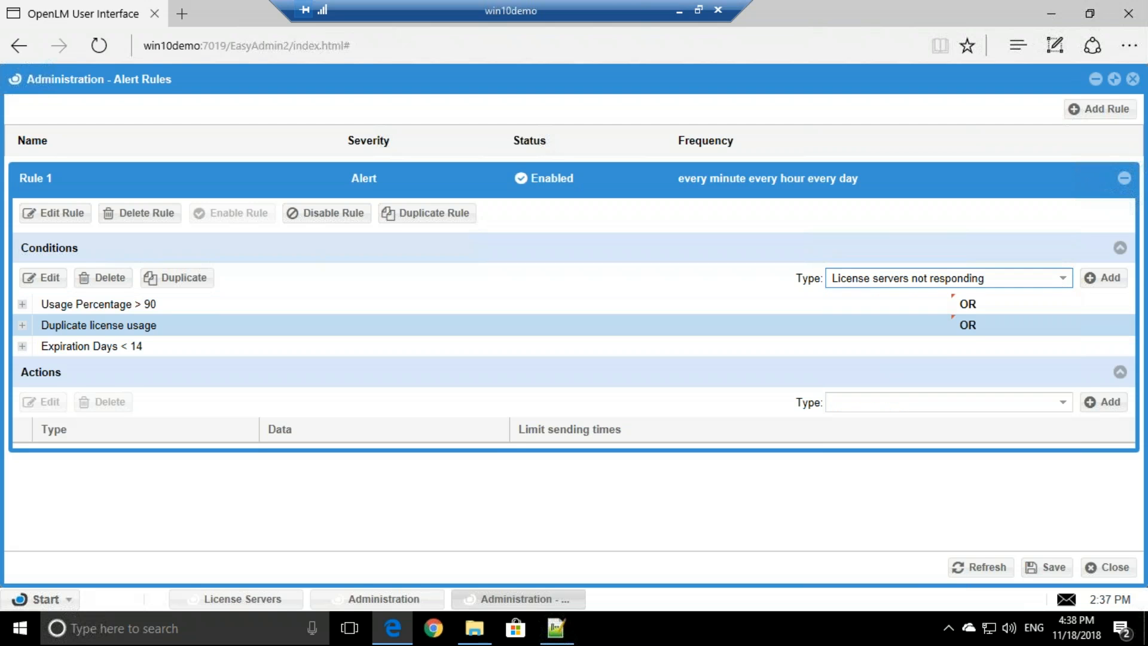
left_click(1105, 277)
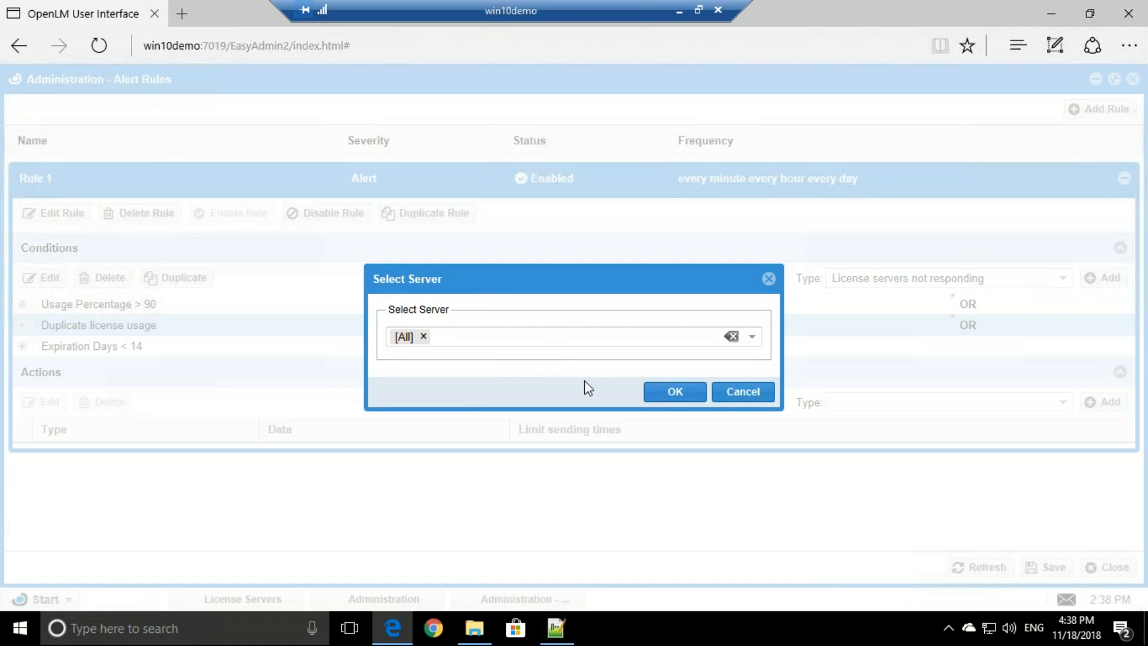
left_click(663, 391)
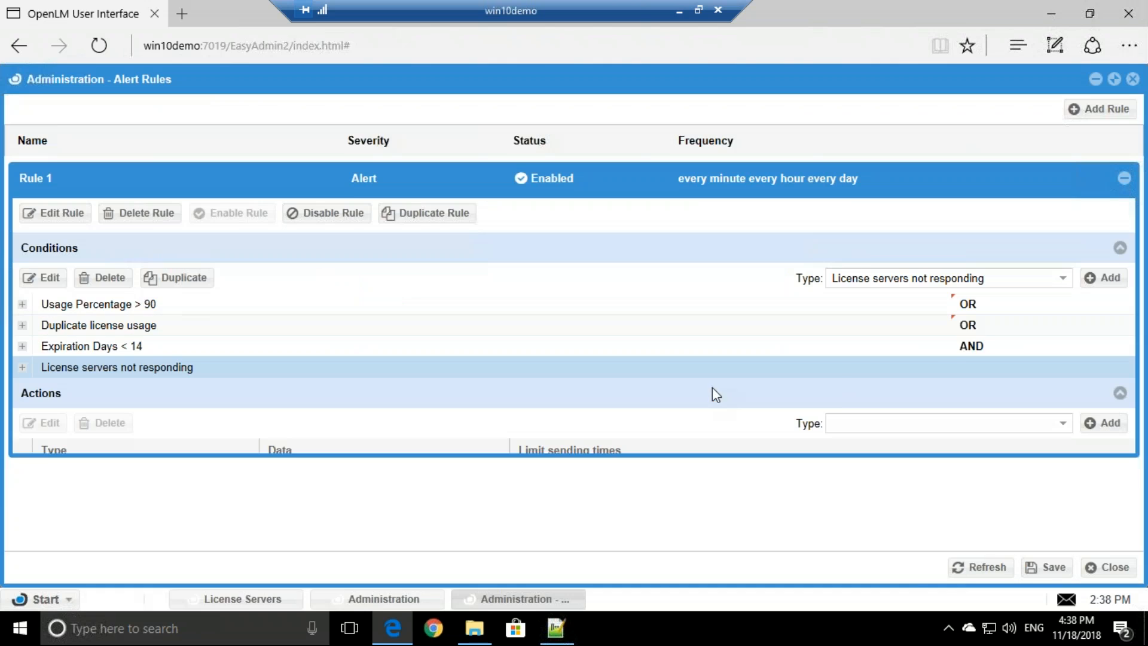
- Change the Expiration Days < 14 row's join from AND to OR
left_click(984, 353)
left_click(1120, 349)
left_click(974, 385)
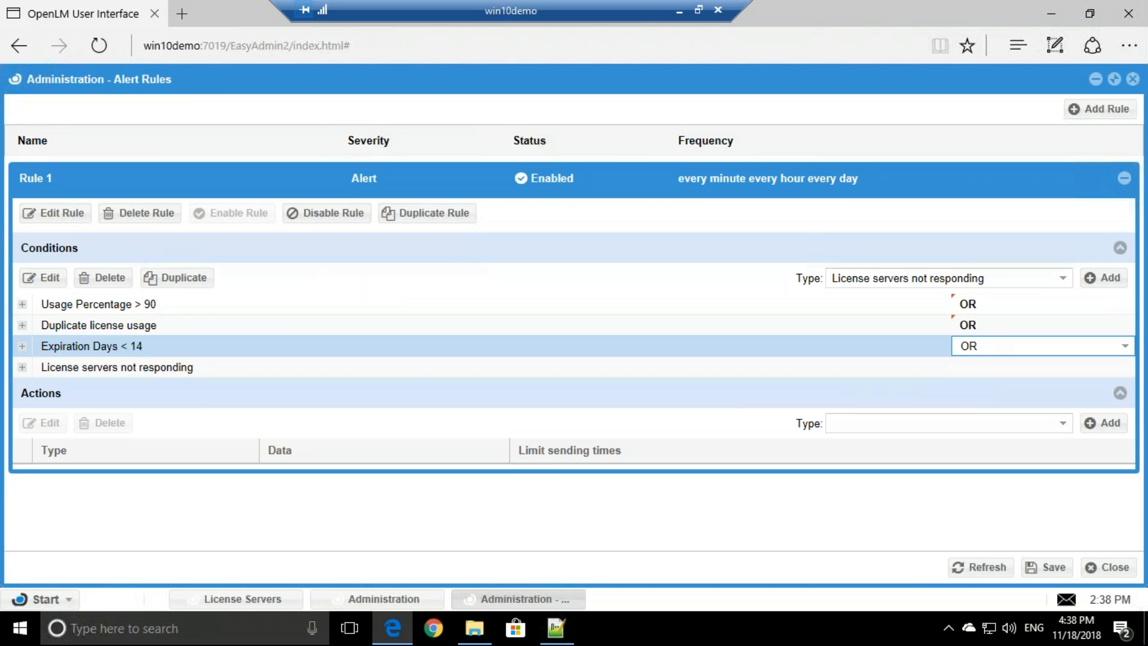
left_click(1063, 280)
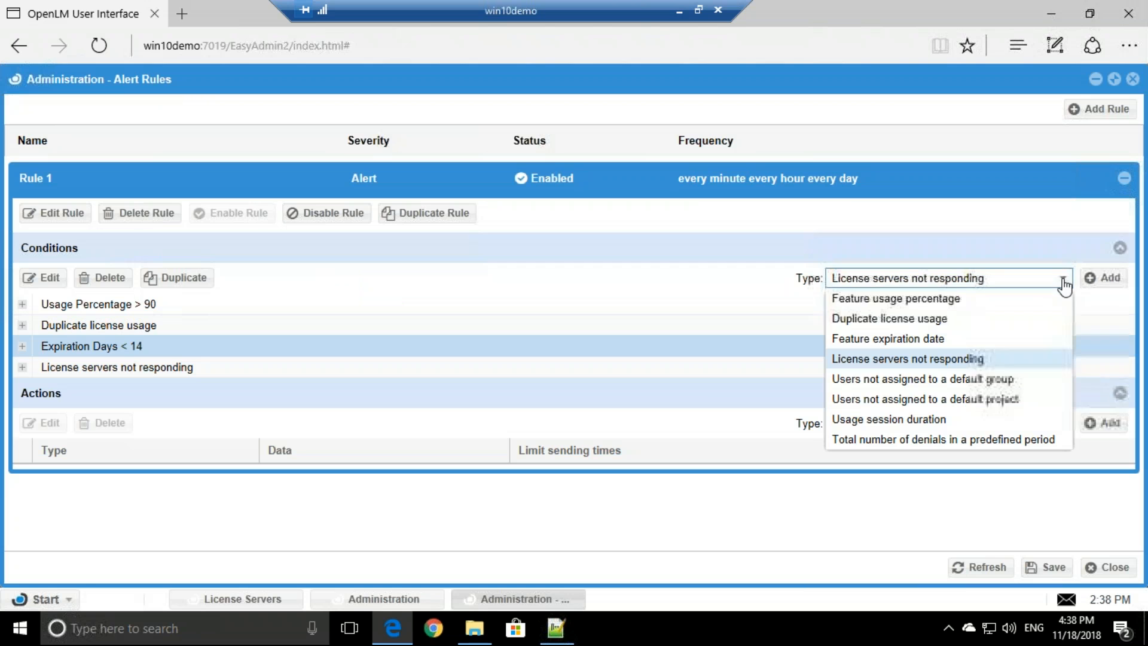
- Add a Users not assigned to a default group condition; set License servers not responding's join to OR
left_click(876, 383)
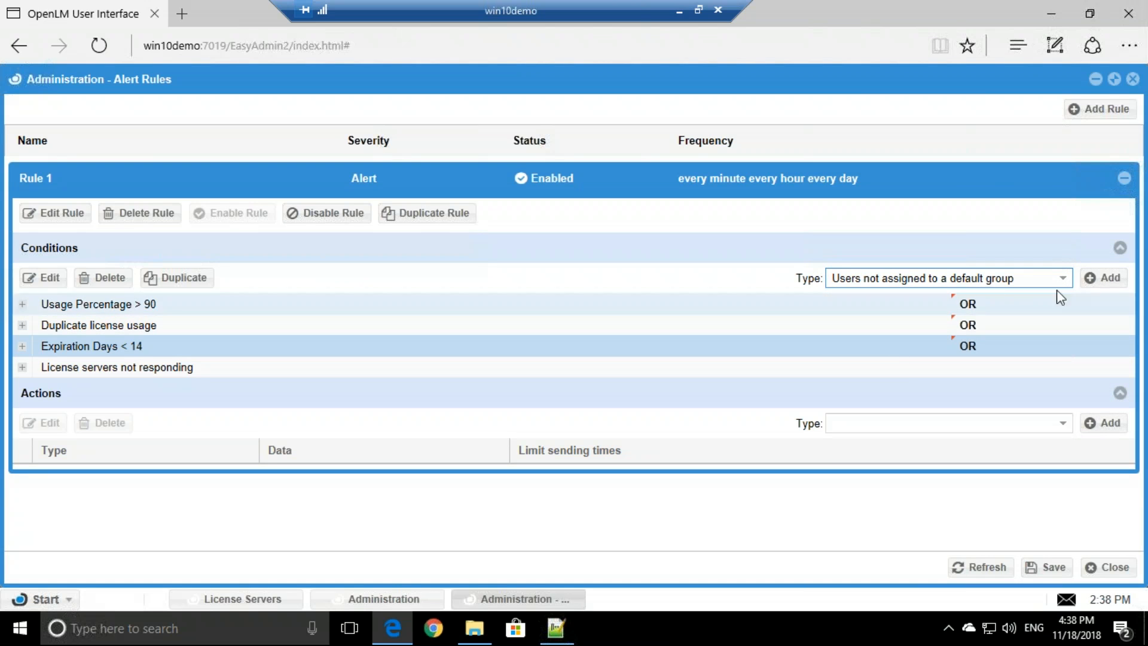
left_click(1102, 278)
left_click(975, 368)
left_click(935, 366)
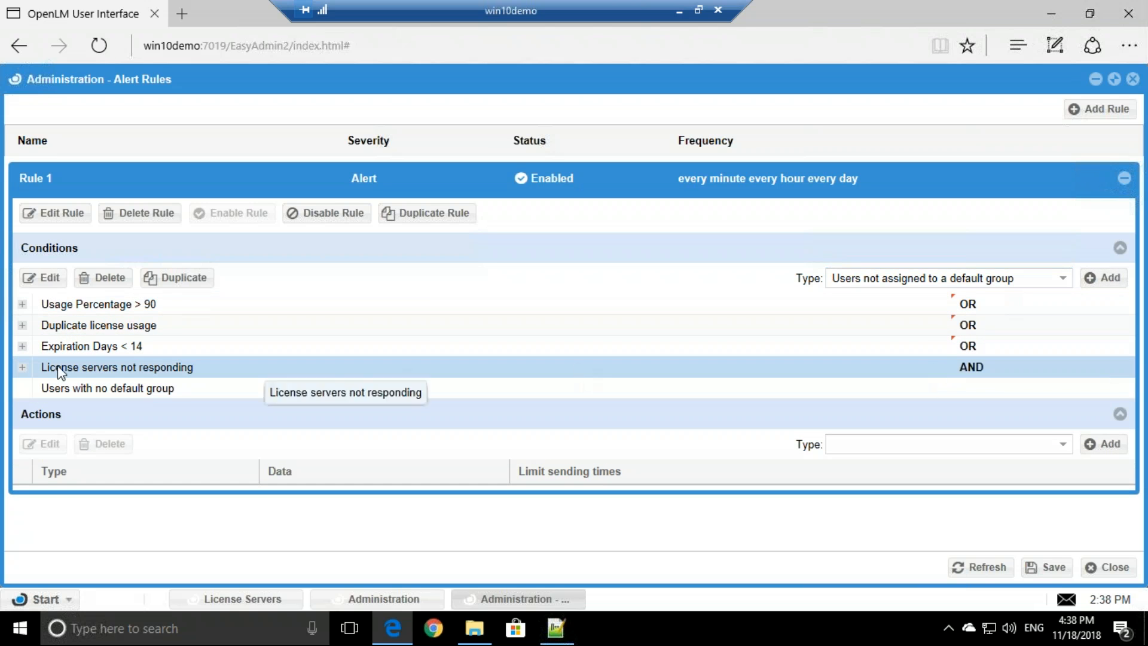
left_click(162, 396)
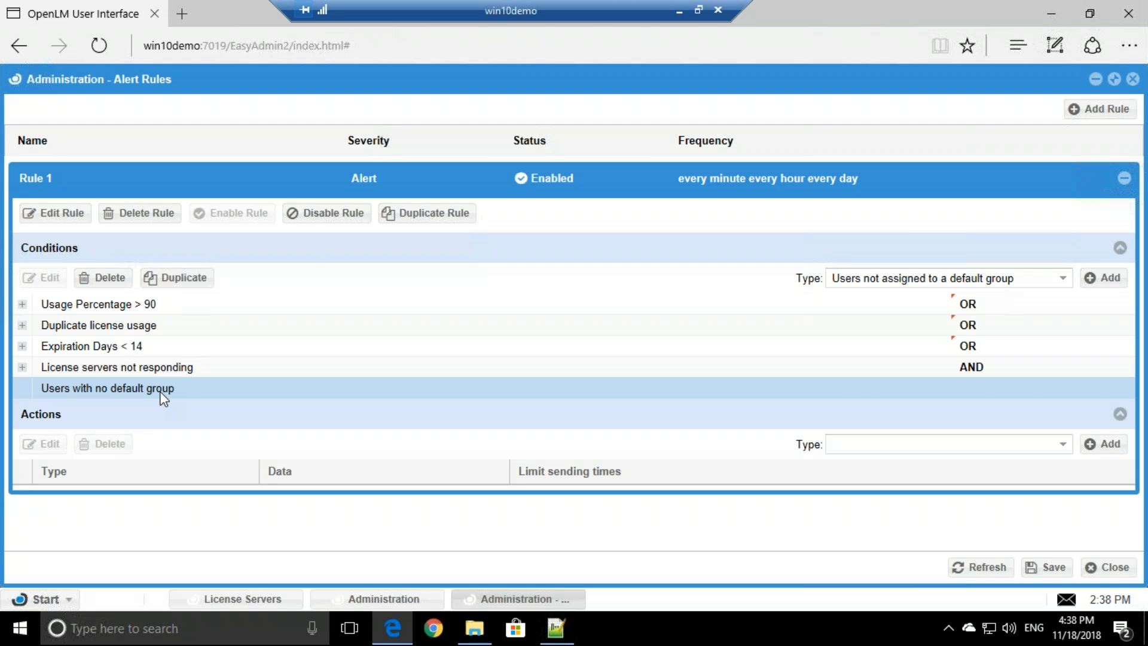
double_click(985, 367)
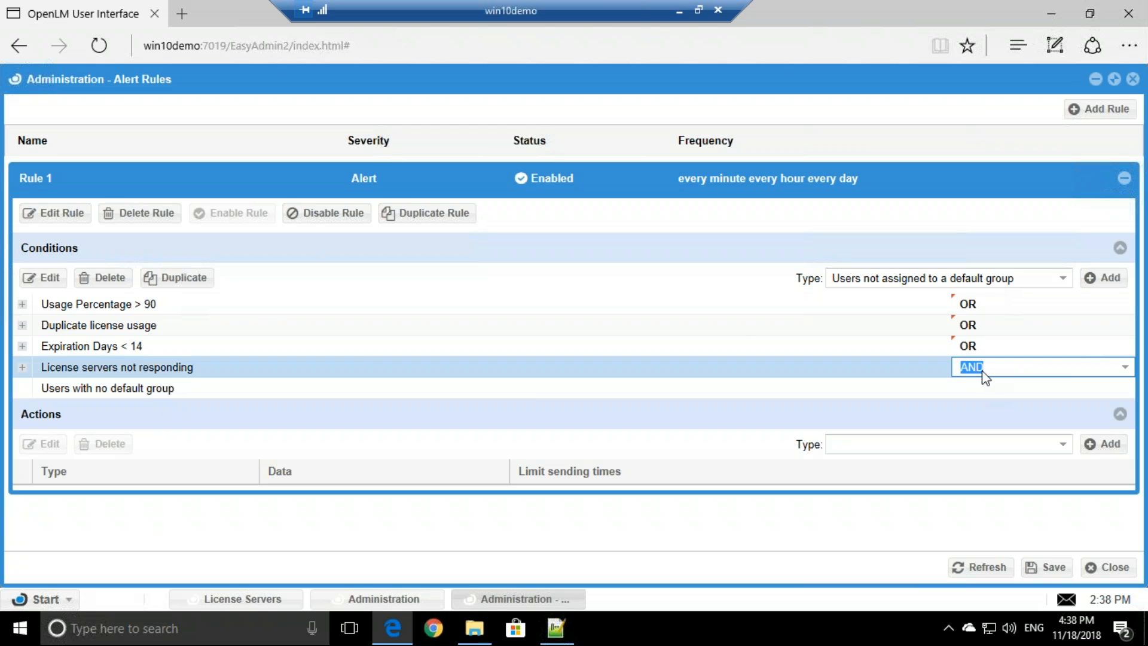
key("Escape")
left_click(1126, 366)
left_click(981, 403)
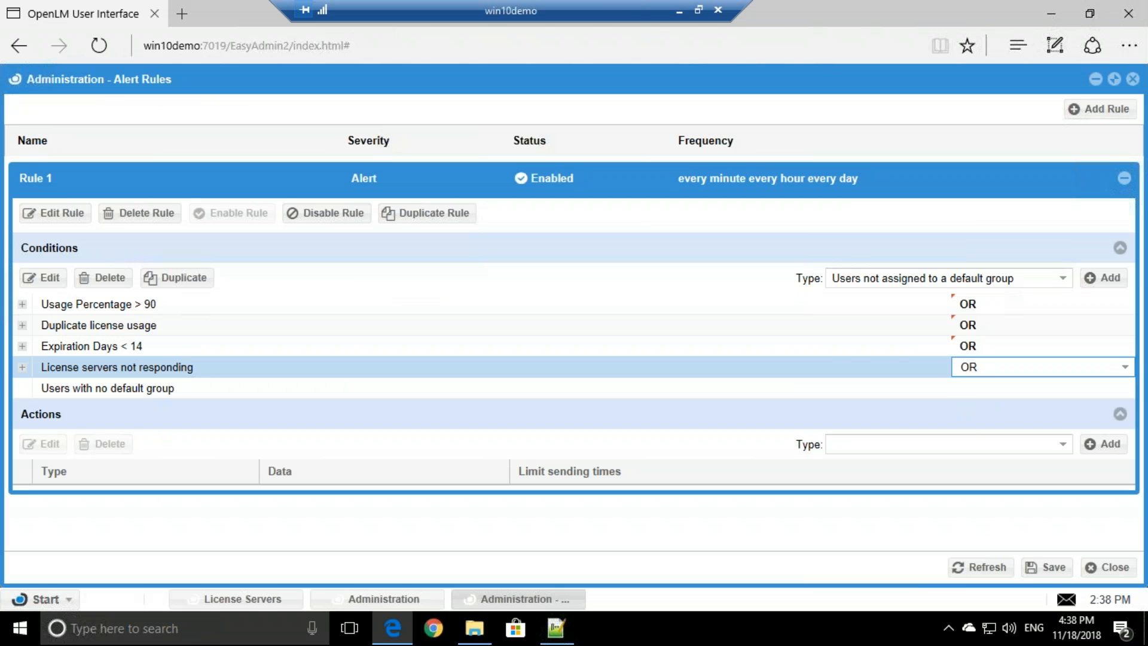
left_click(1062, 279)
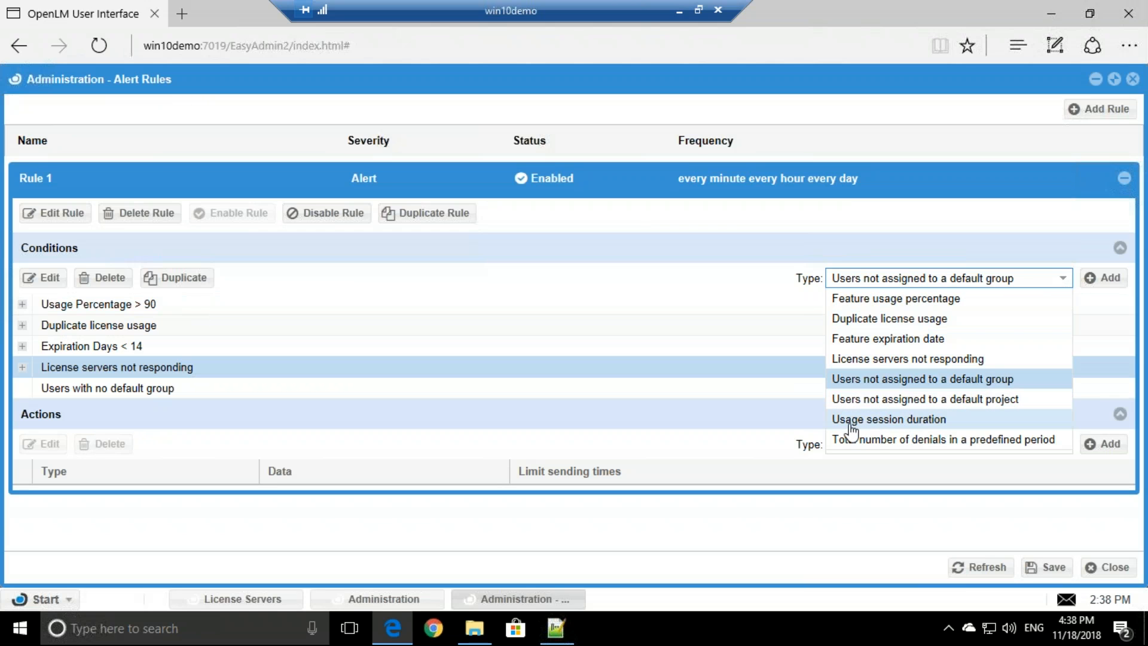
- Add a Usage session duration condition with Usage Period greater than 600 minutes
left_click(894, 421)
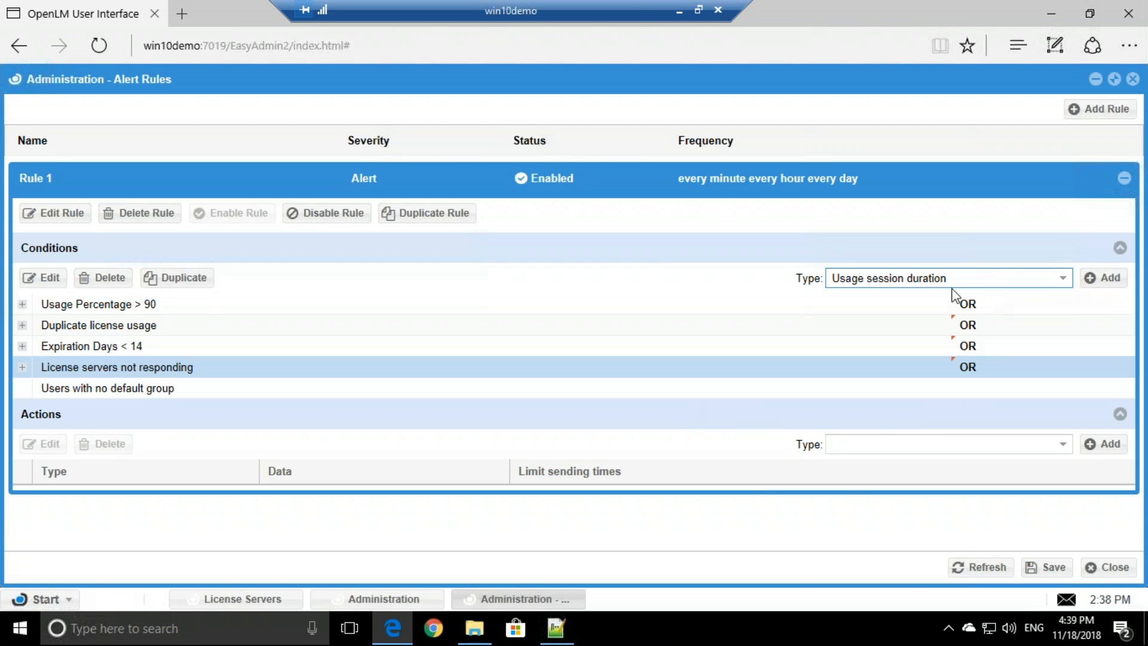
left_click(1098, 286)
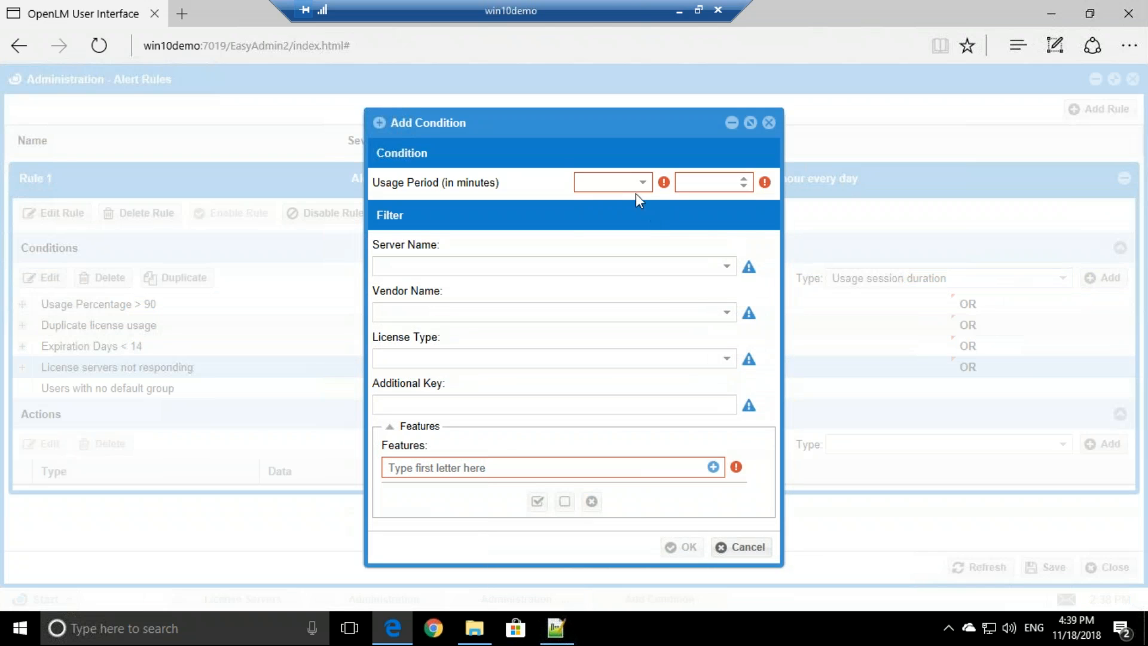
left_click(637, 188)
left_click(621, 206)
left_click(711, 184)
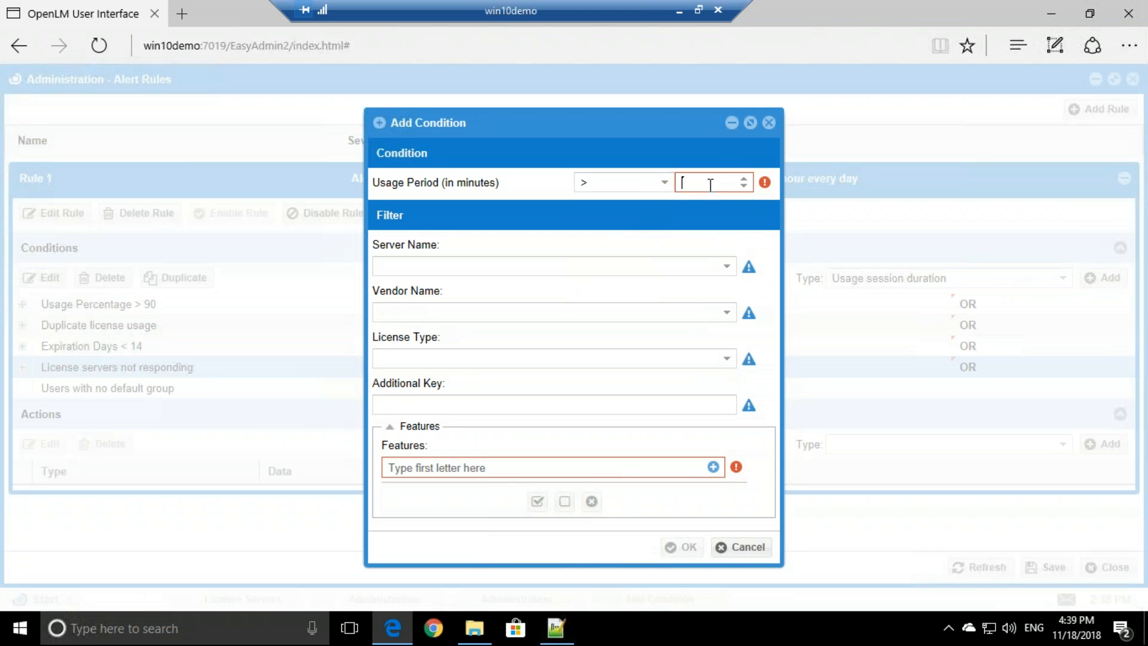
type("600")
left_click_drag(703, 184, 677, 180)
left_click(707, 188)
- Apply the condition to the six features from 85811IDSS_F through MATLAB and confirm it
left_click(714, 468)
left_click(466, 238)
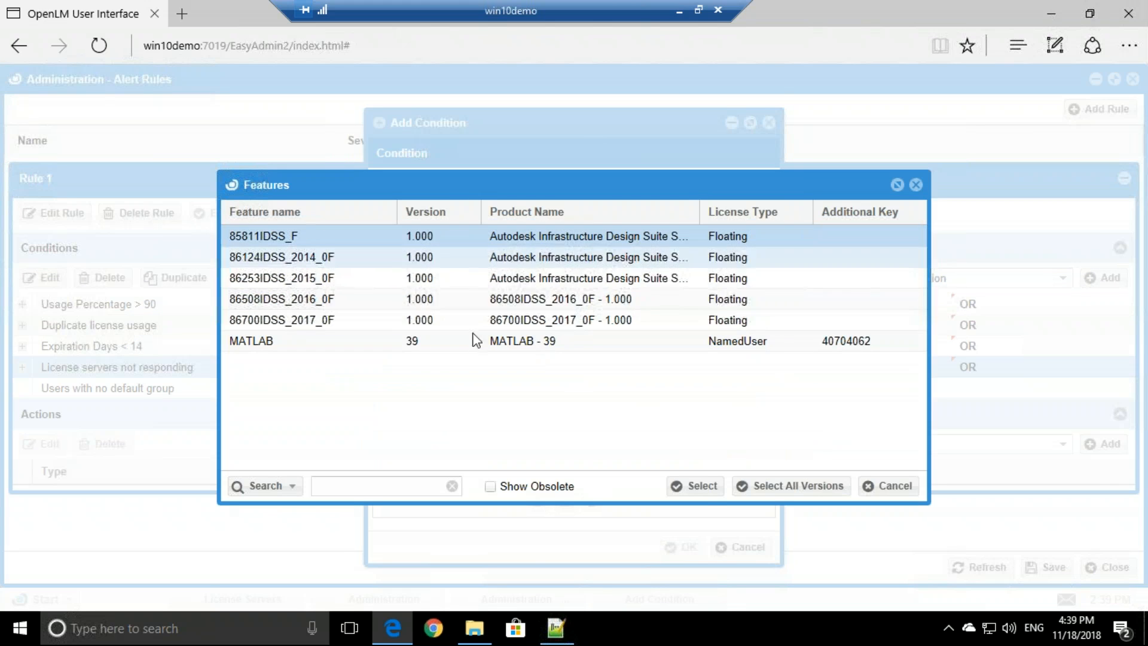
left_click(473, 340, "shift")
left_click(673, 485)
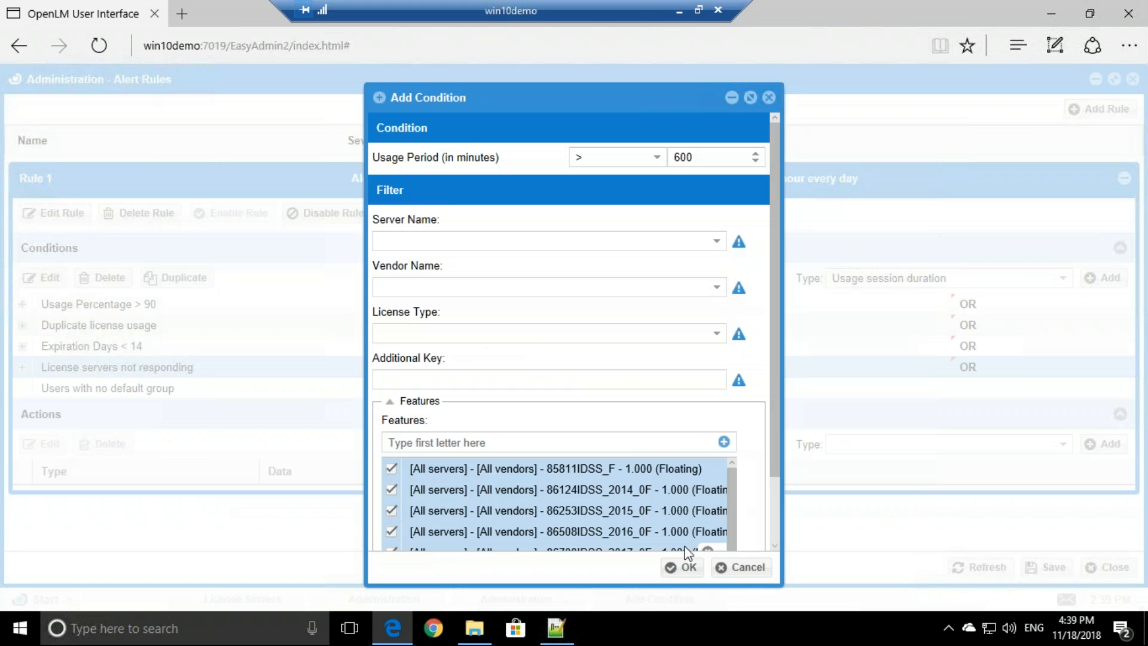
left_click(686, 569)
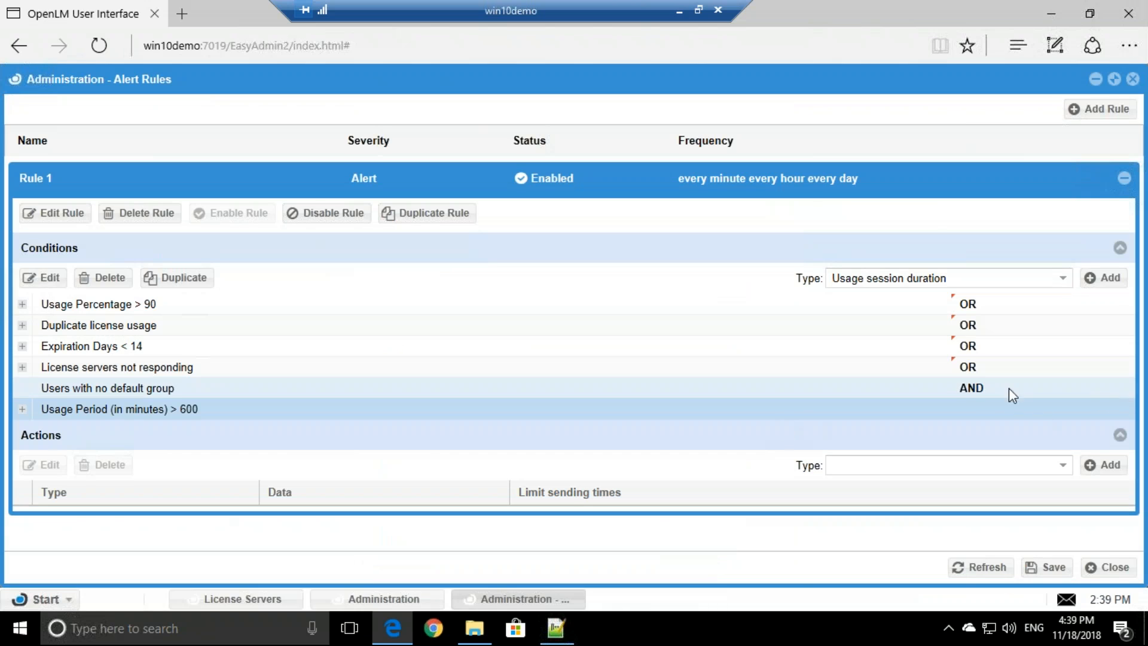
- Change the 'Users with no default group' condition's joiner from AND to OR
left_click(981, 387)
left_click(1127, 388)
left_click(994, 428)
left_click(1063, 280)
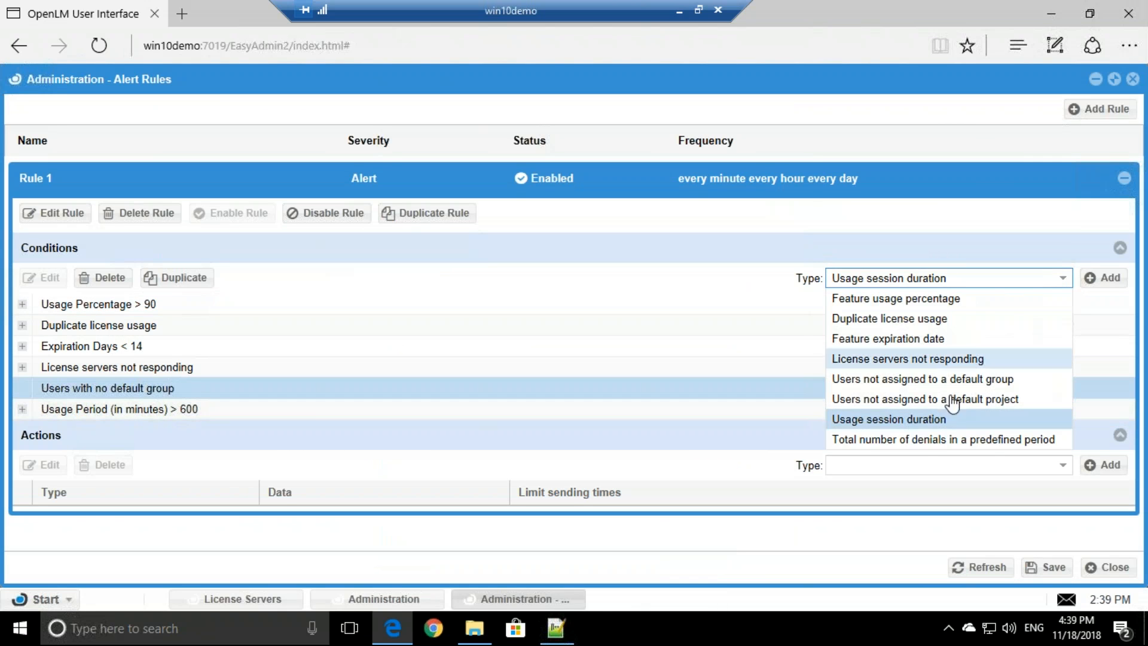
- Add a Total number of denials condition: maximum 100 denials in 10 minutes
left_click(885, 440)
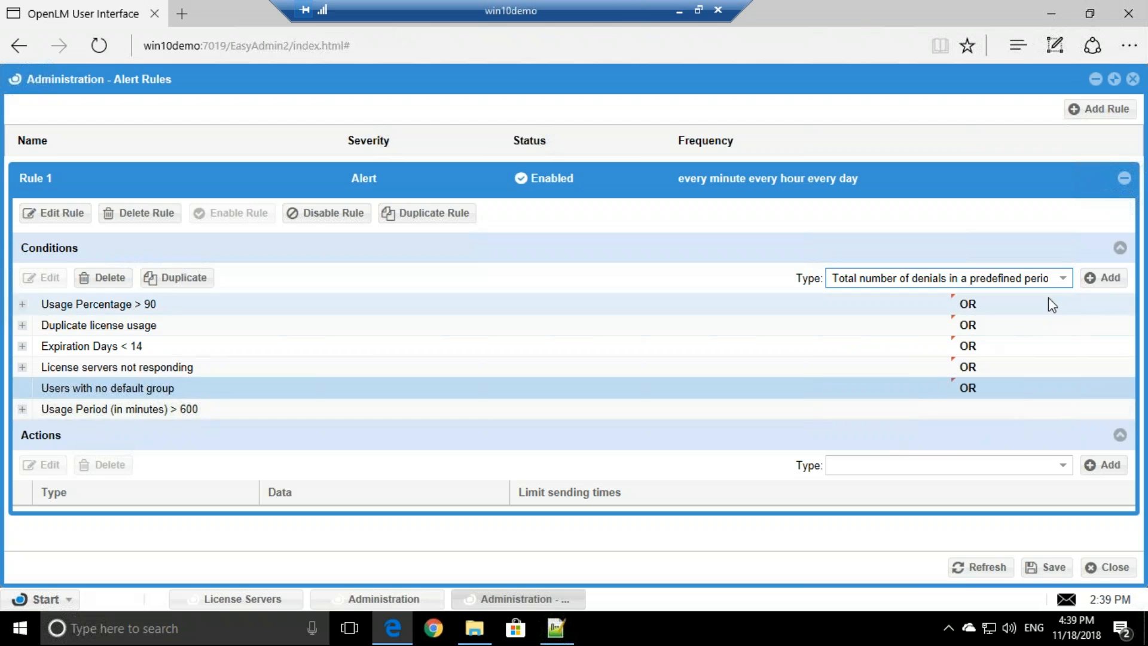
left_click(1093, 286)
left_click(516, 350)
type("00")
left_click(688, 344)
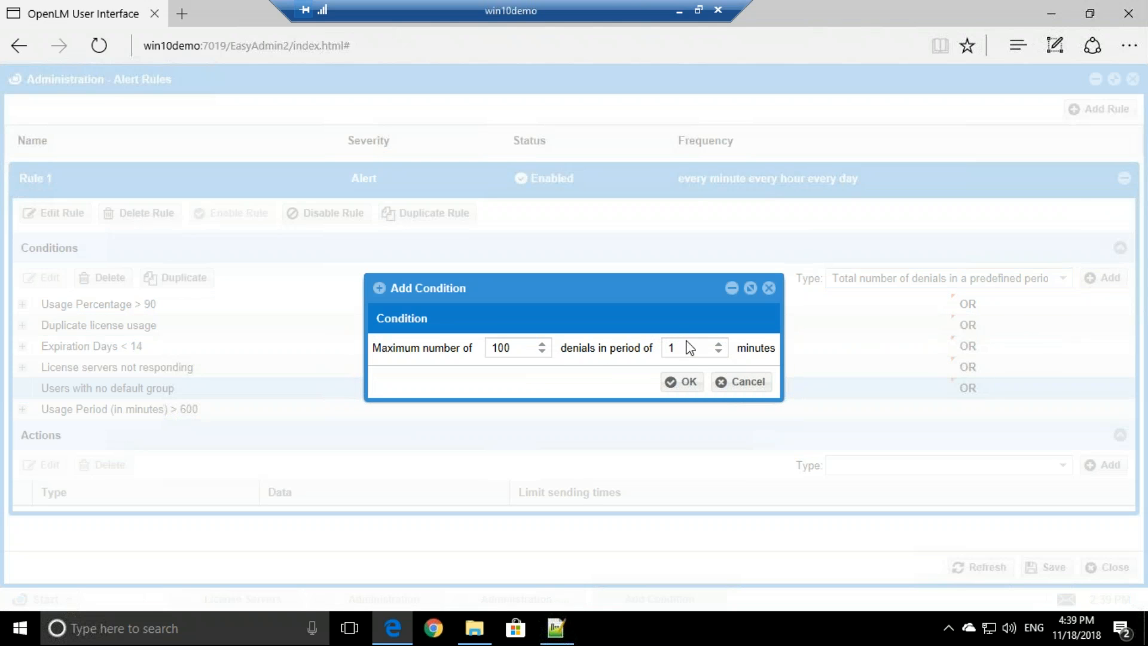
type("0")
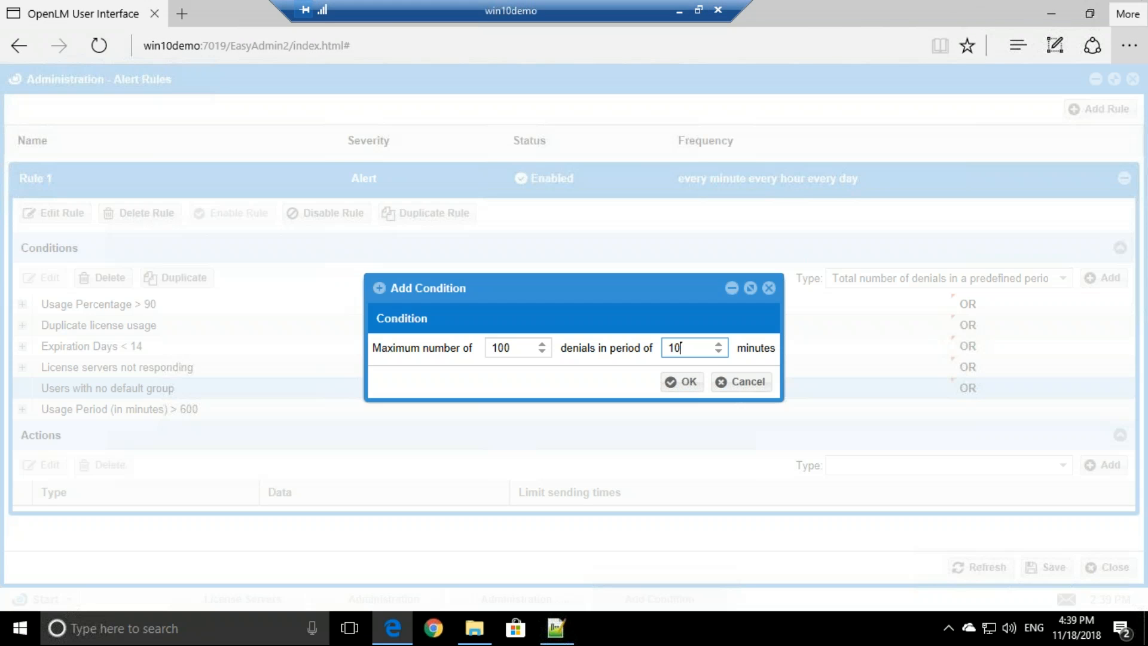
left_click(678, 383)
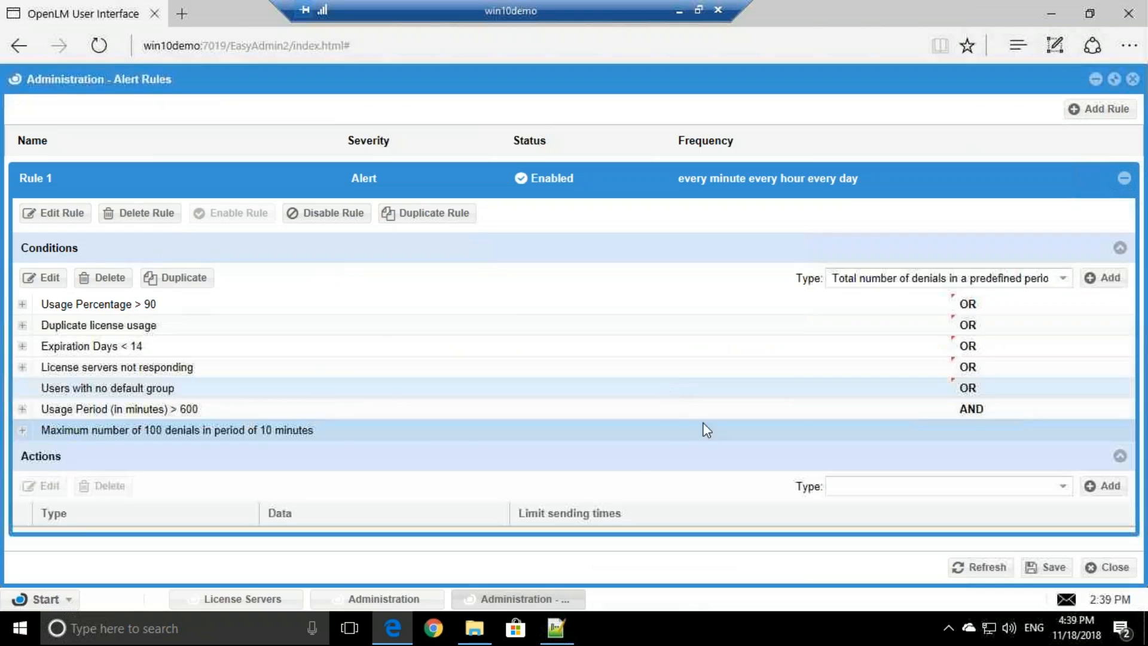
- Switch the Usage Period condition's joiner from AND to OR
left_click(984, 411)
left_click(1125, 409)
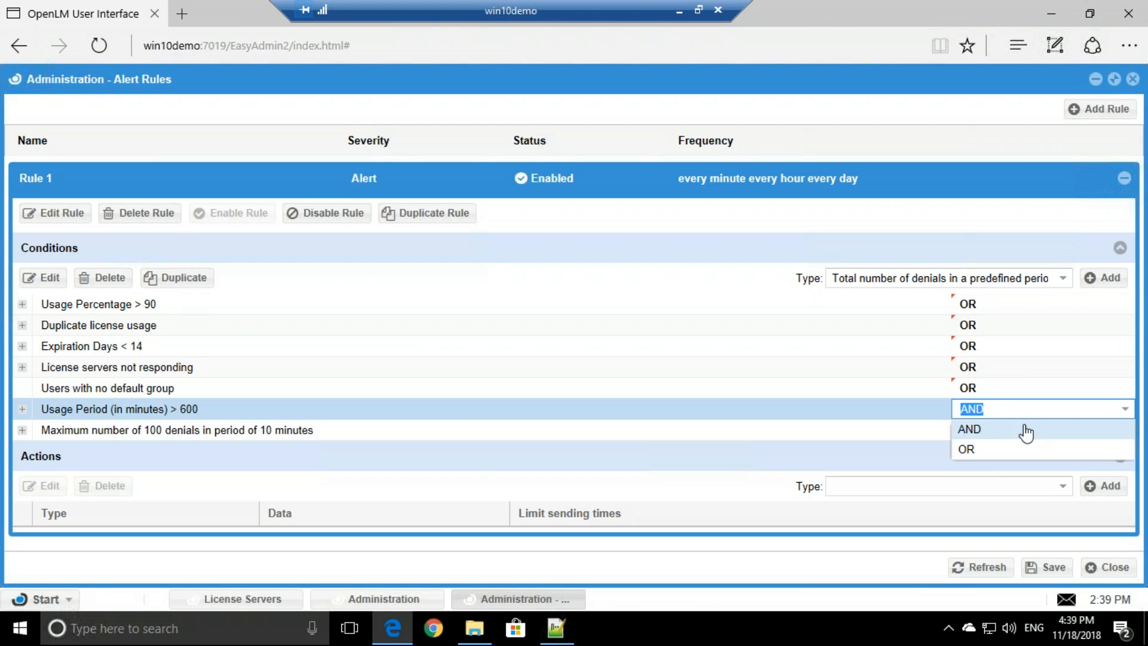
left_click(992, 452)
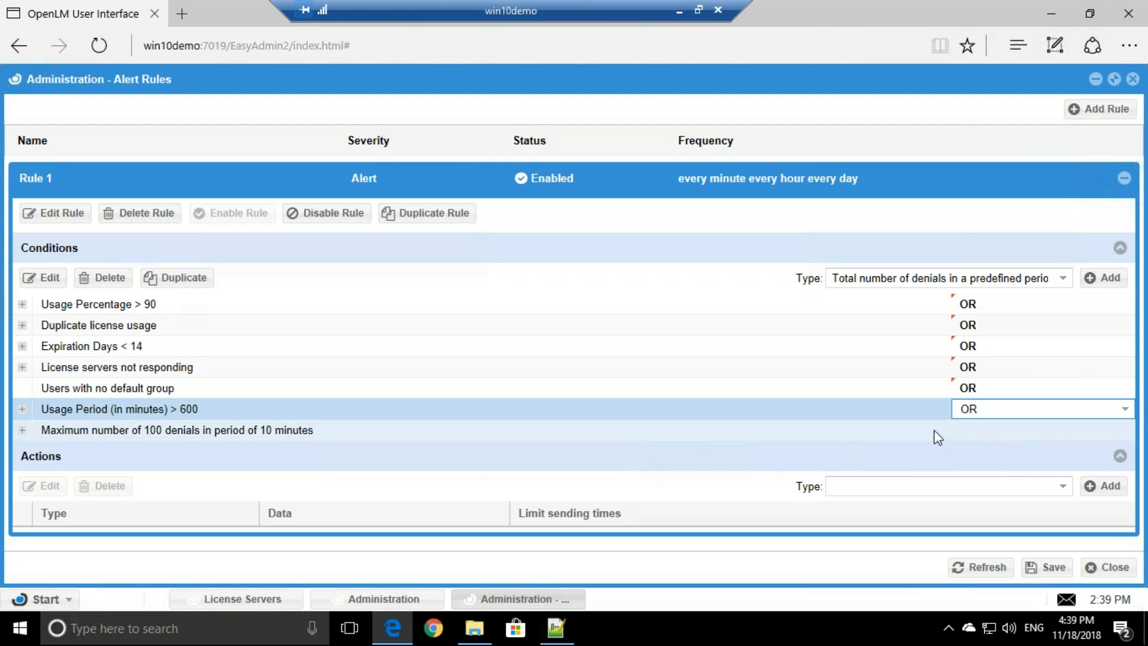
left_click(953, 447)
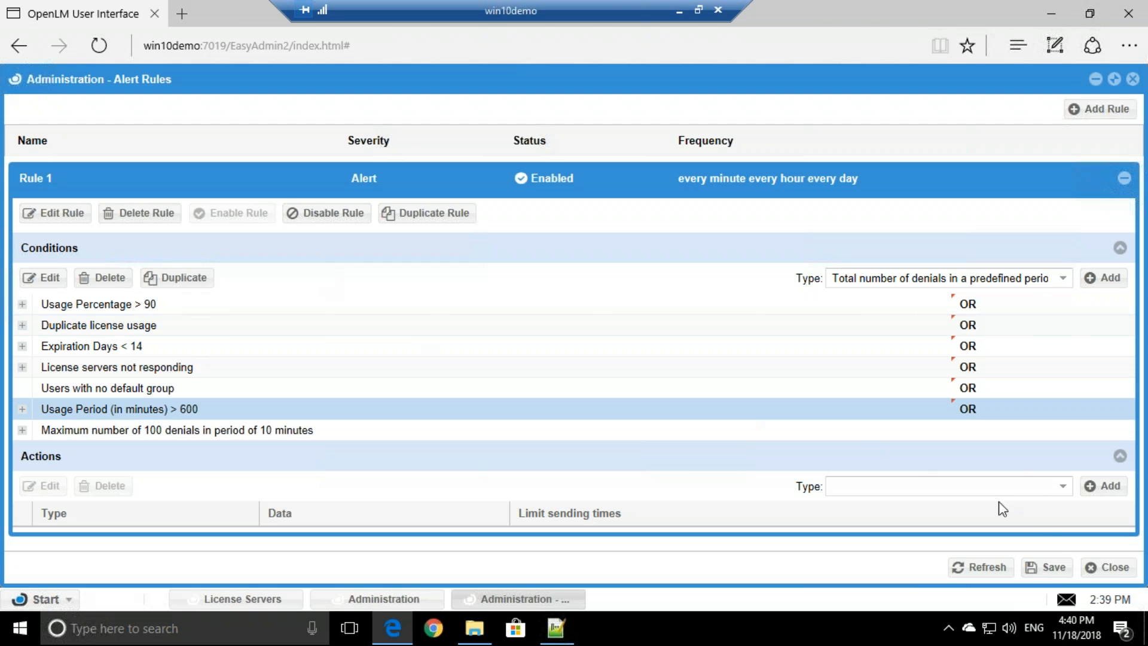
- Add a Send an Email action to the recipient address, also notifying involved users
left_click(1062, 488)
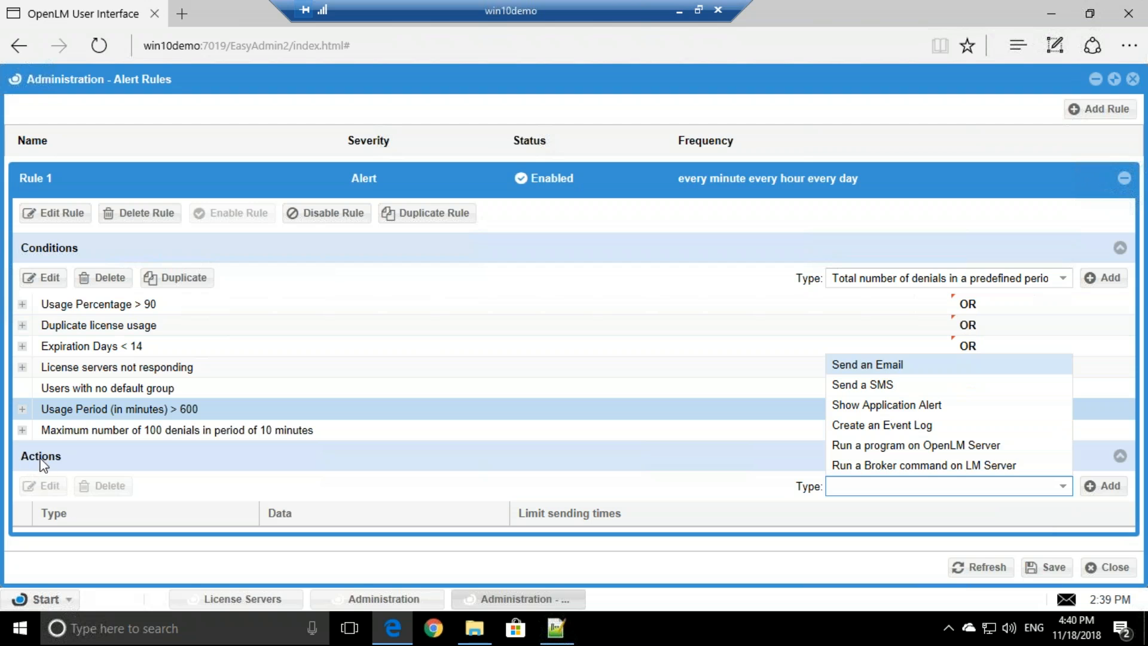
left_click(891, 366)
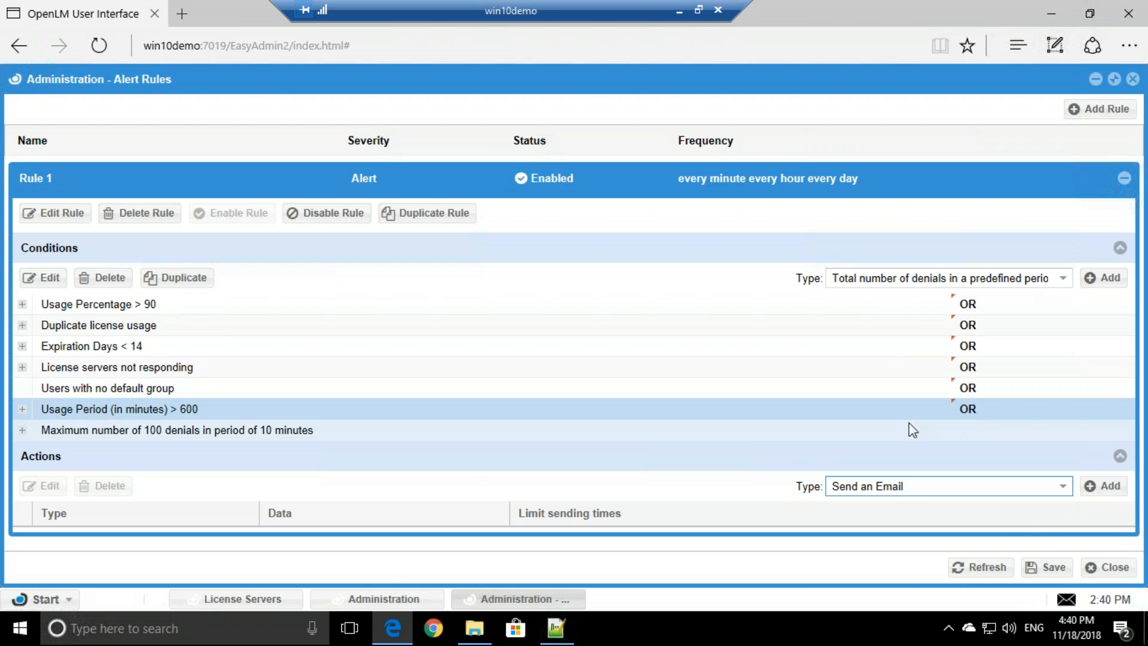
left_click(1105, 491)
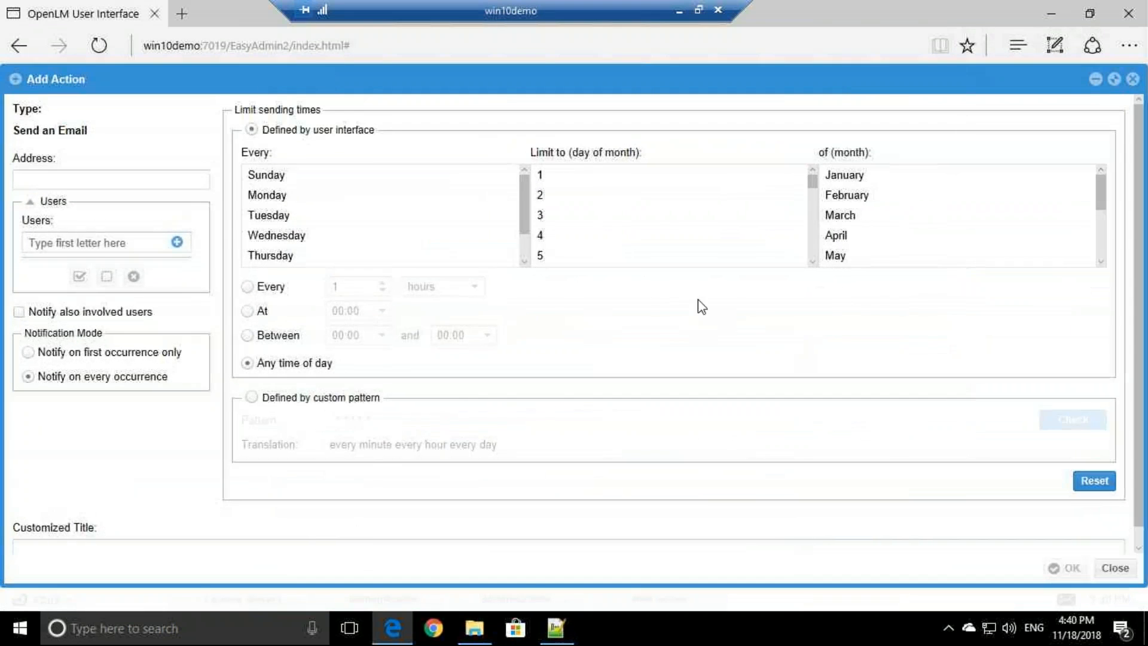
left_click(114, 182)
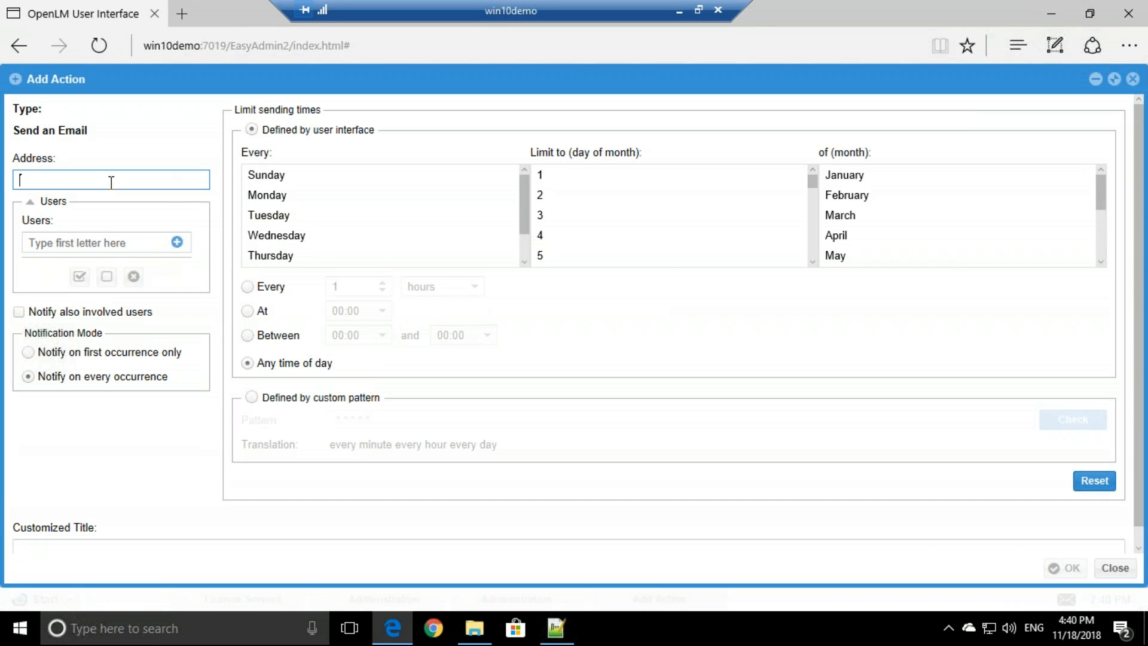
left_click(108, 242)
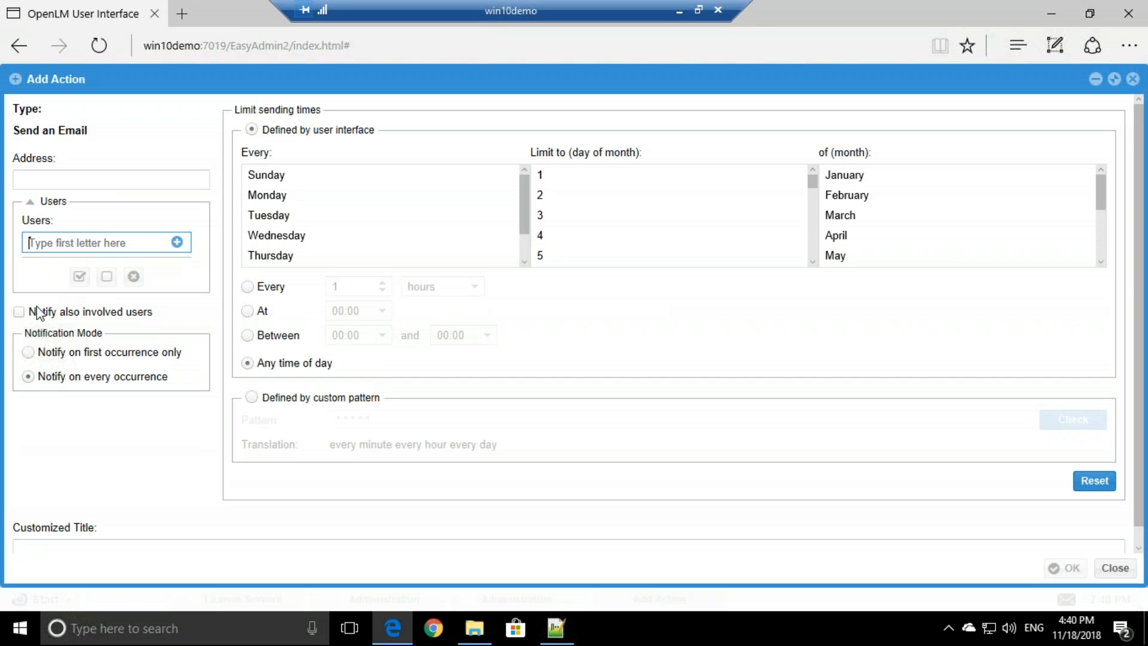
left_click(19, 312)
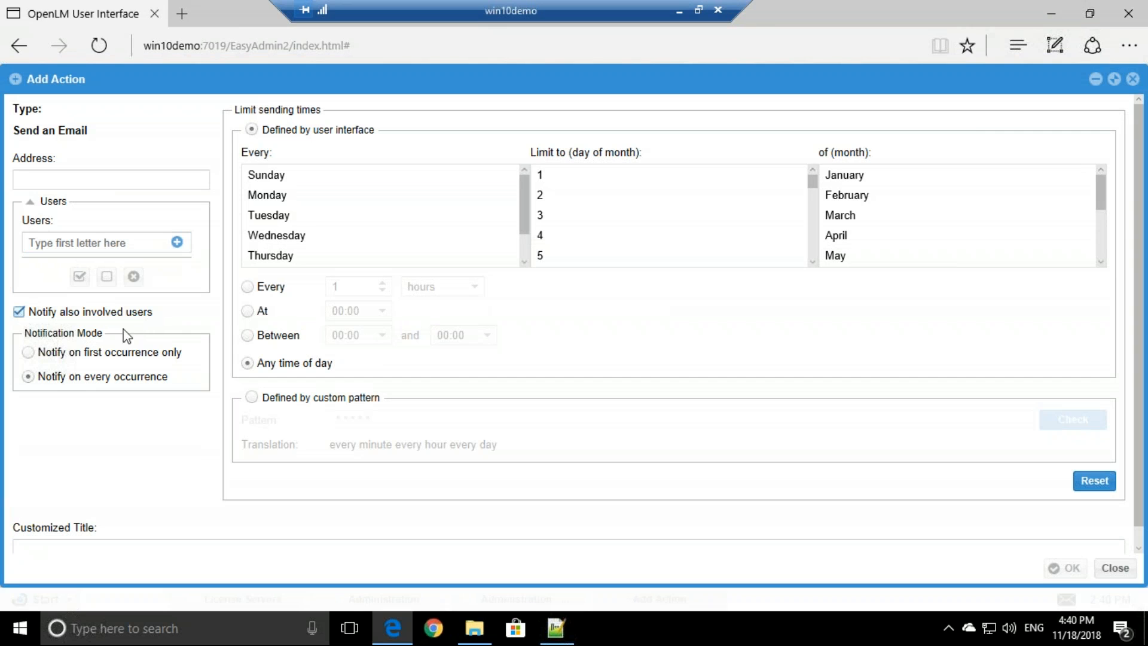
left_click(49, 546)
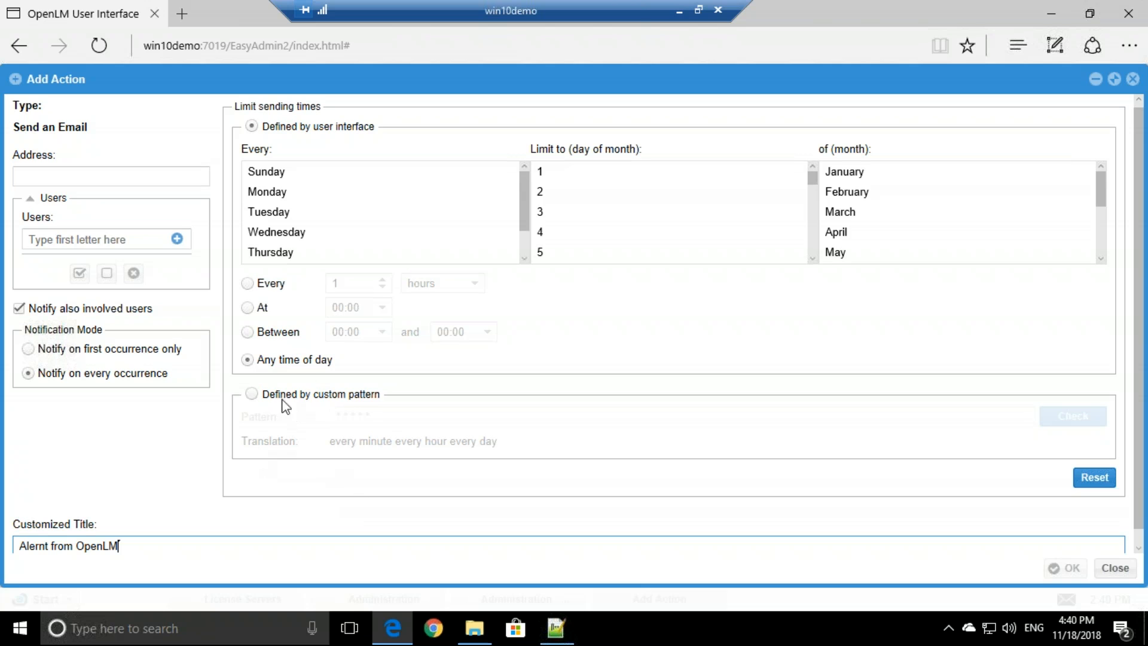
left_click(143, 174)
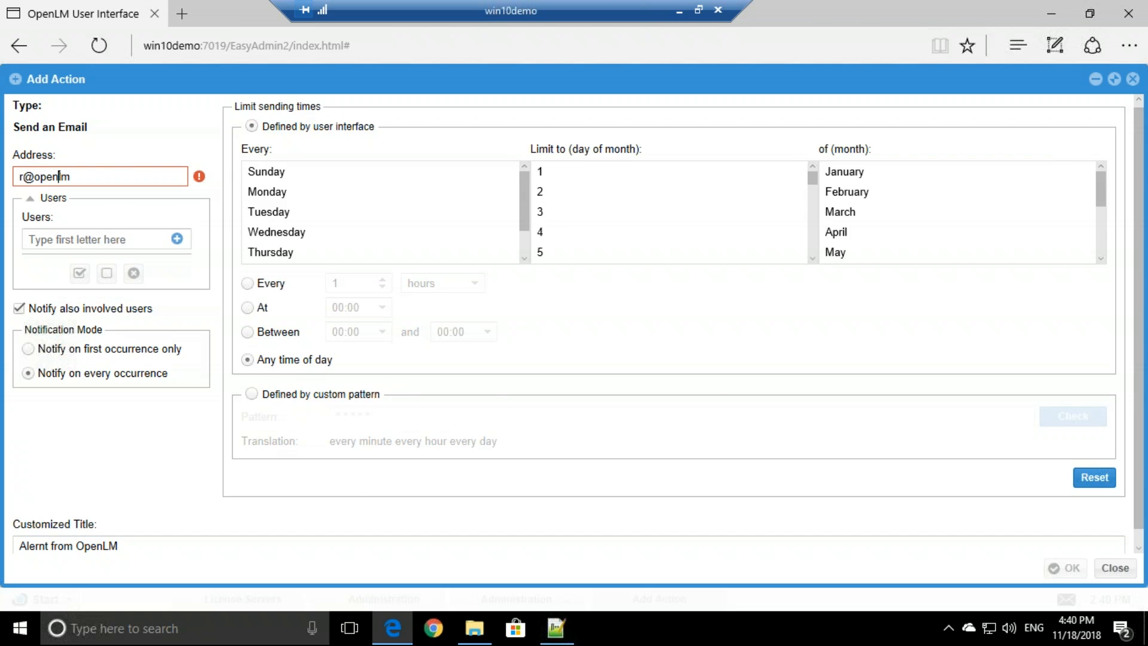
left_click(1069, 568)
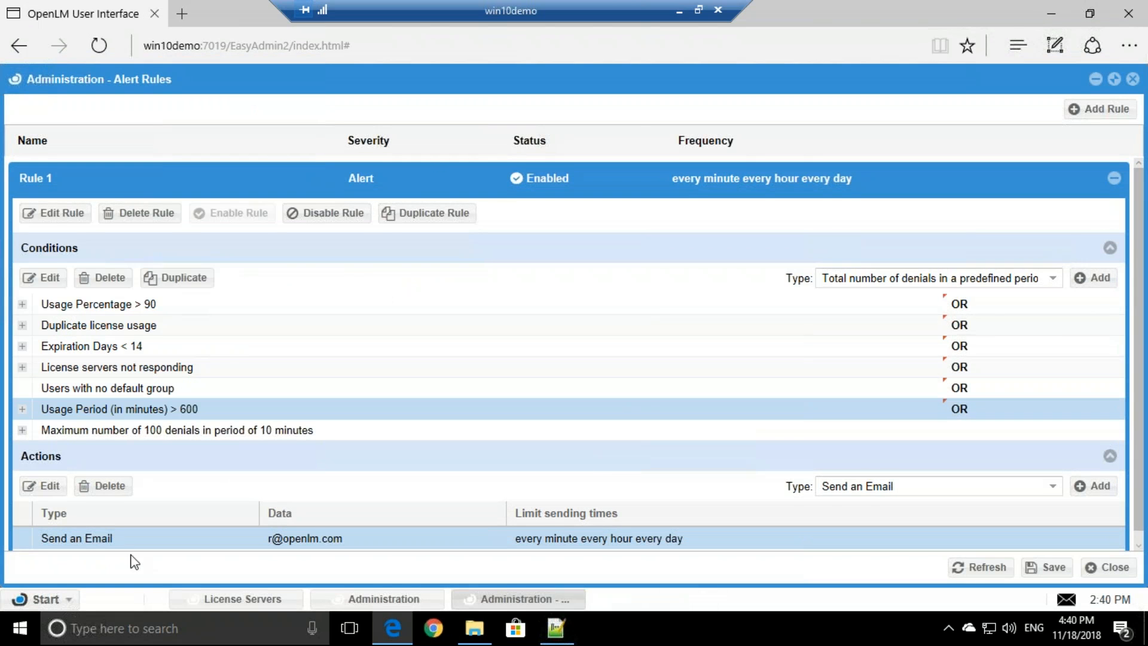
scroll(100, 519, "down", 1)
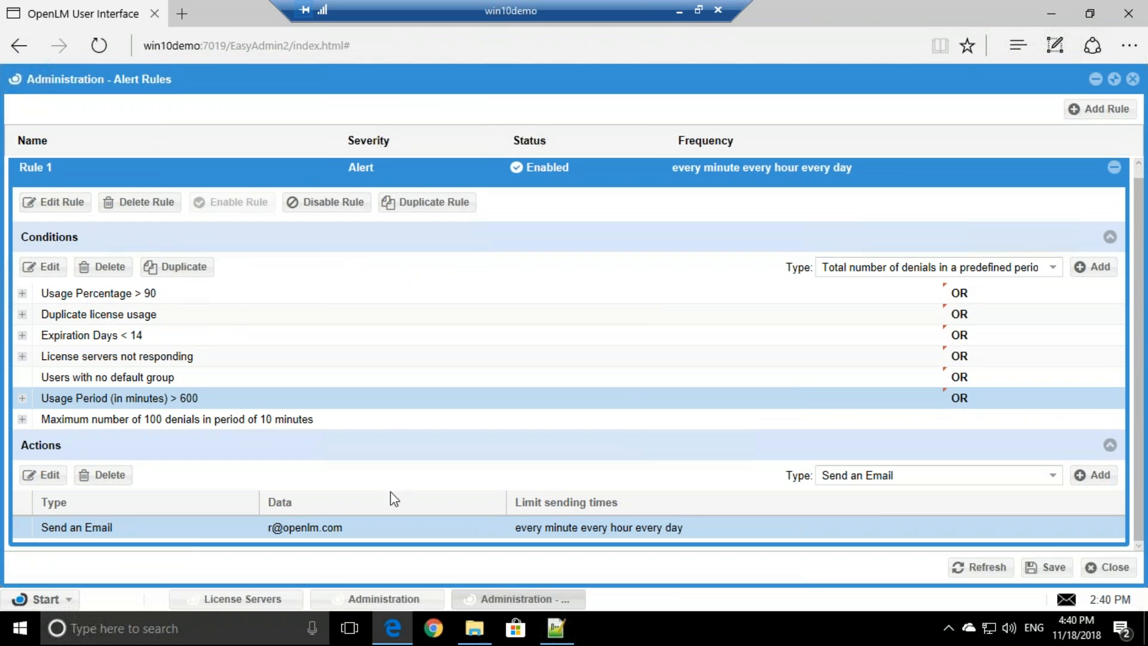
left_click(1053, 475)
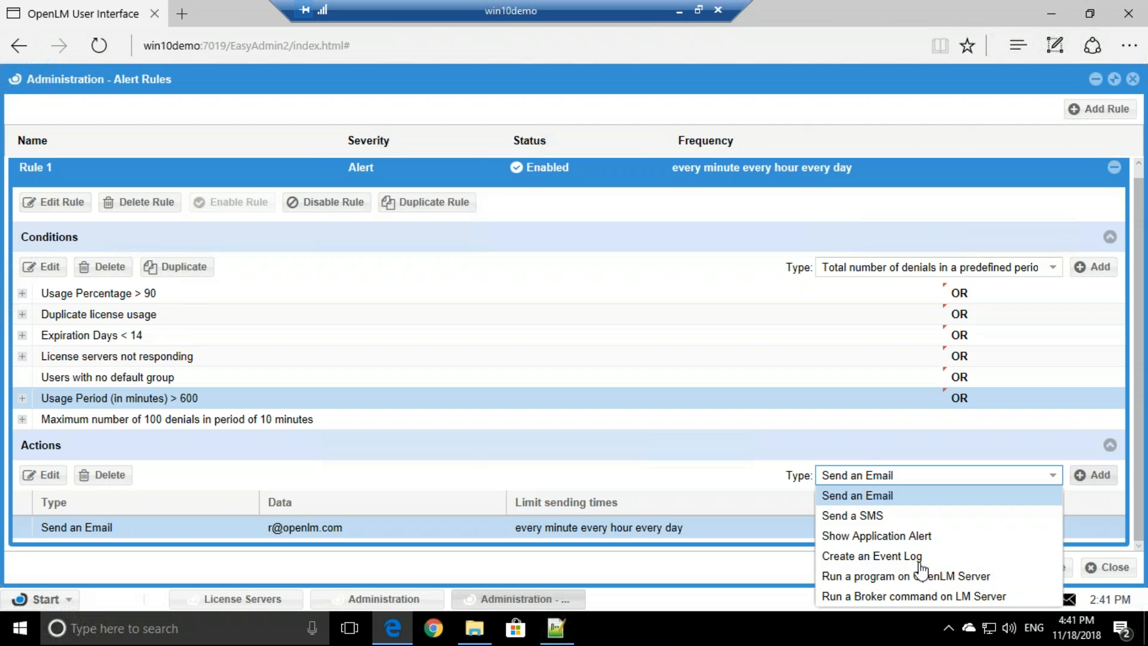
left_click(859, 575)
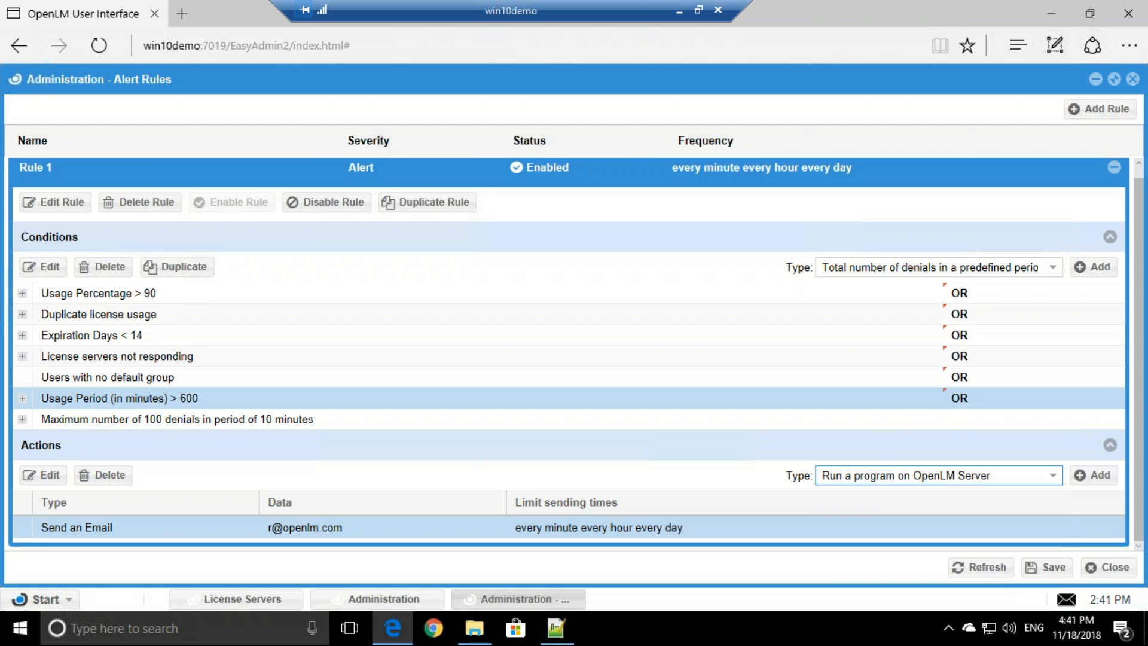
left_click(1077, 476)
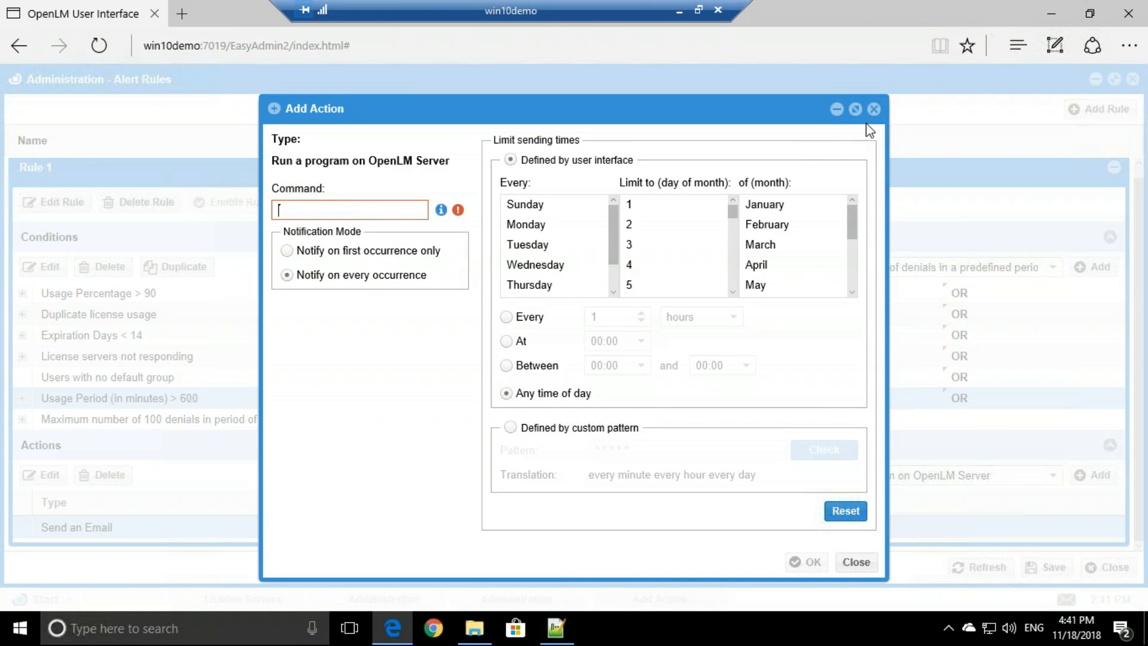
left_click(874, 109)
left_click(1040, 482)
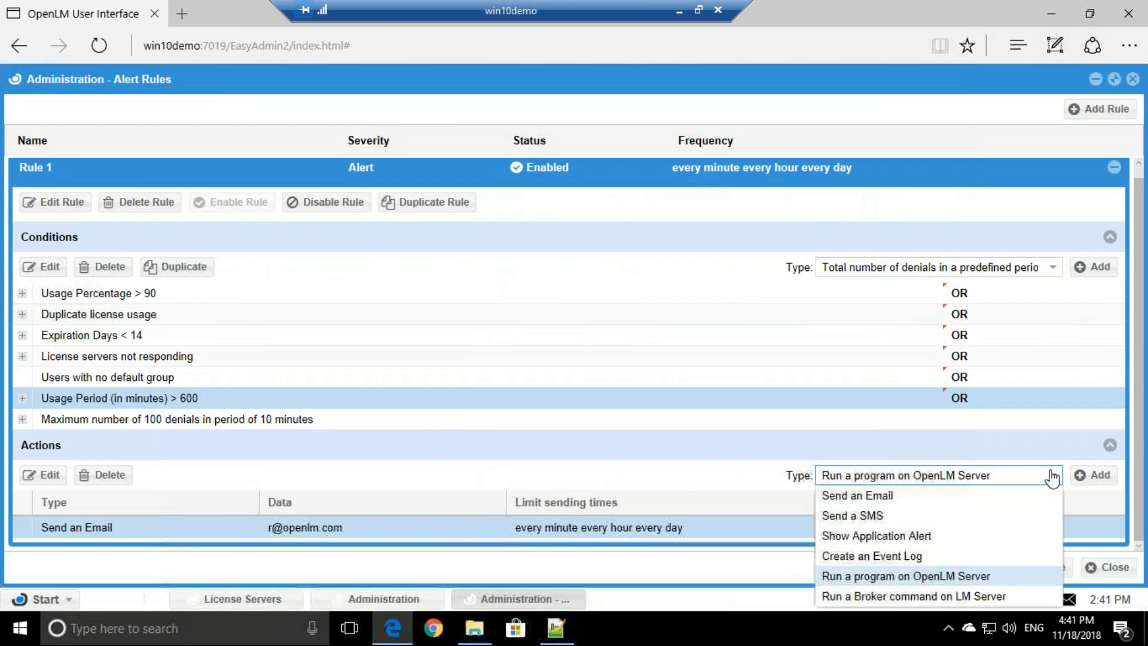
left_click(942, 597)
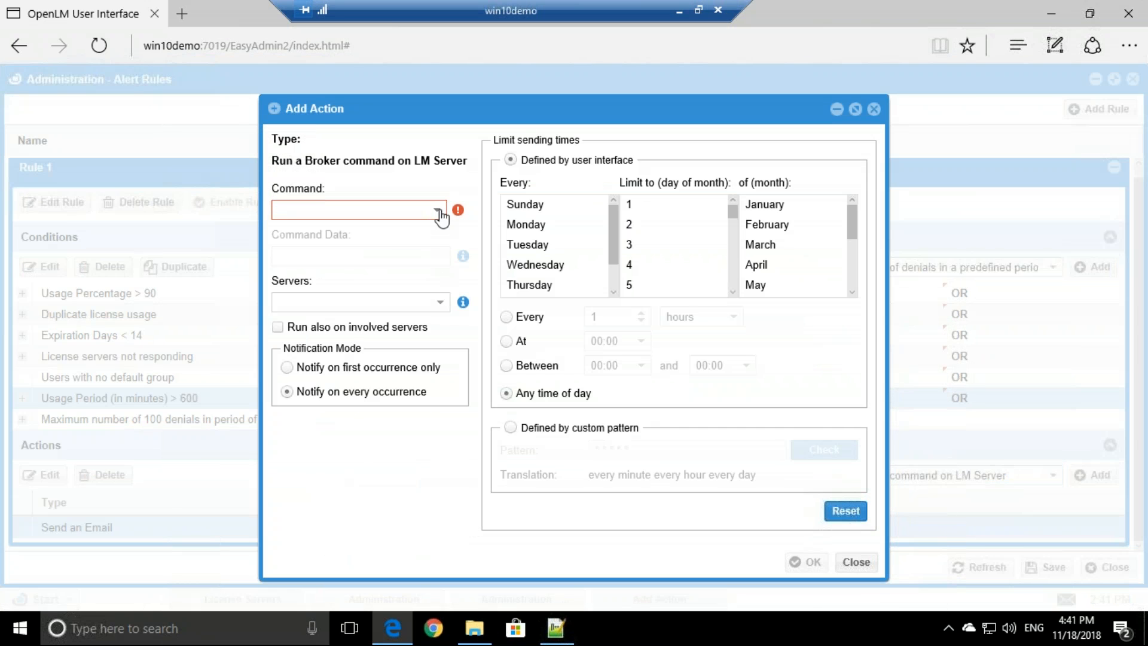
left_click(439, 214)
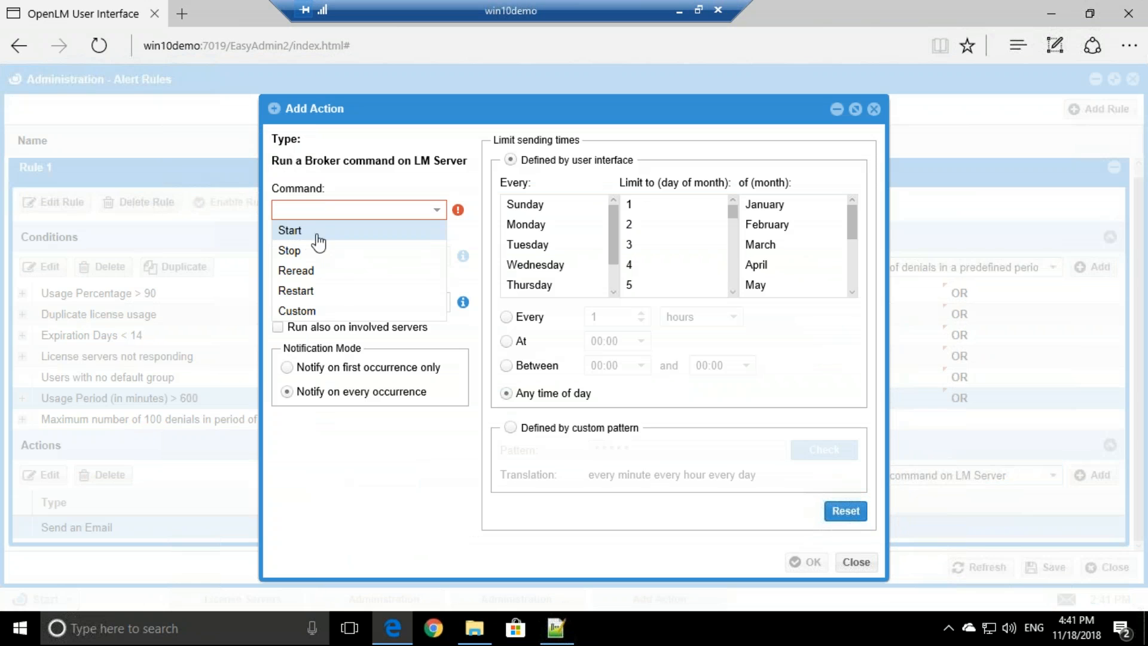
left_click(323, 312)
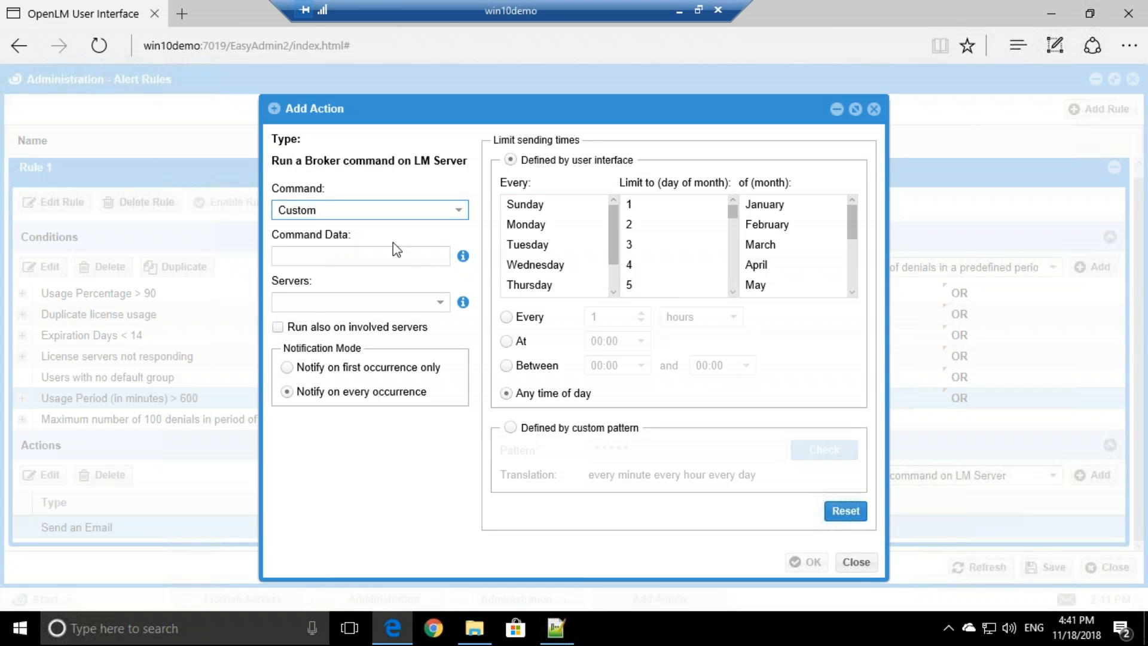
left_click(856, 562)
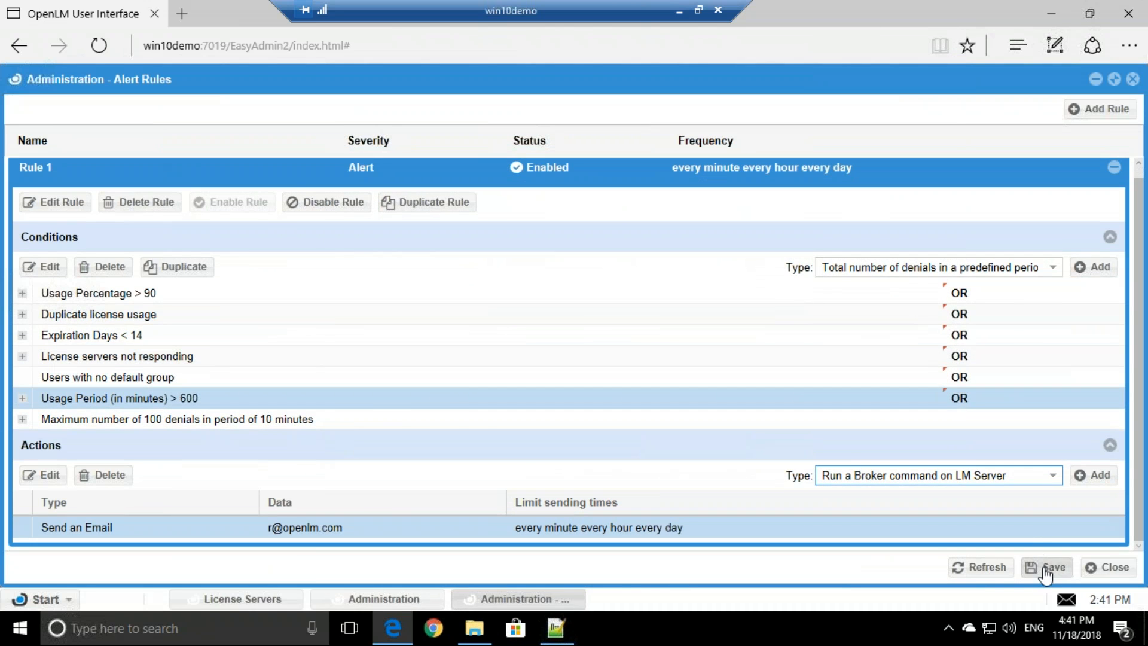
- Save Rule 1 and close the empty Add Alert Rule form
left_click(1045, 568)
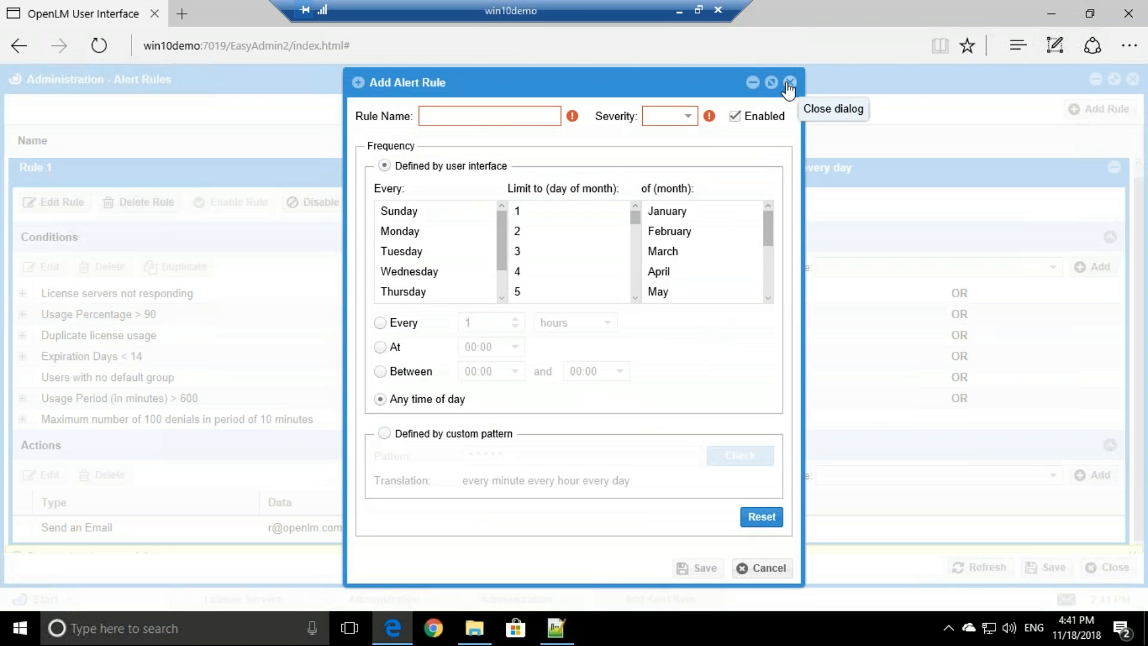
left_click(790, 83)
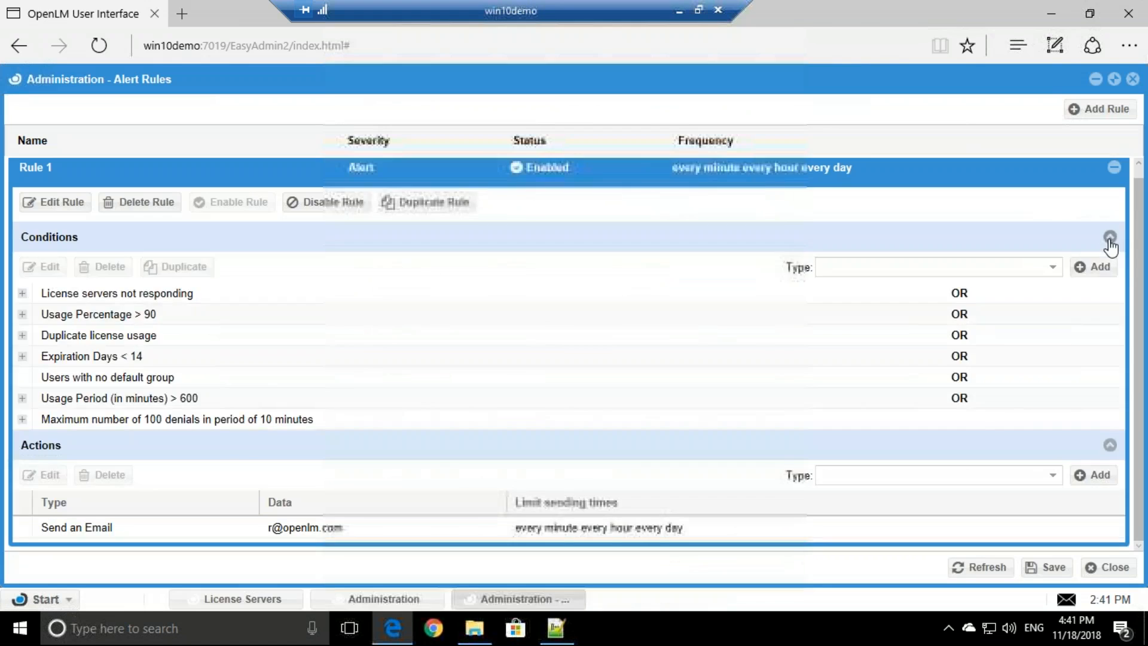